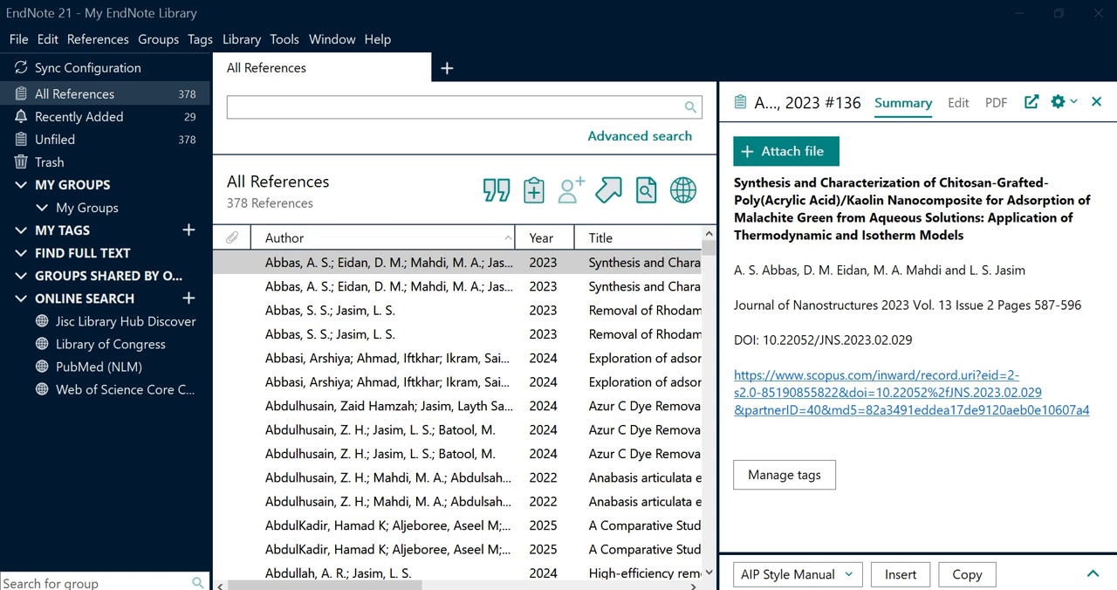
Copy the title of the first reference in the library and search Google for it in Chrome
{"action": "left_click", "coordinate": [389, 263]}
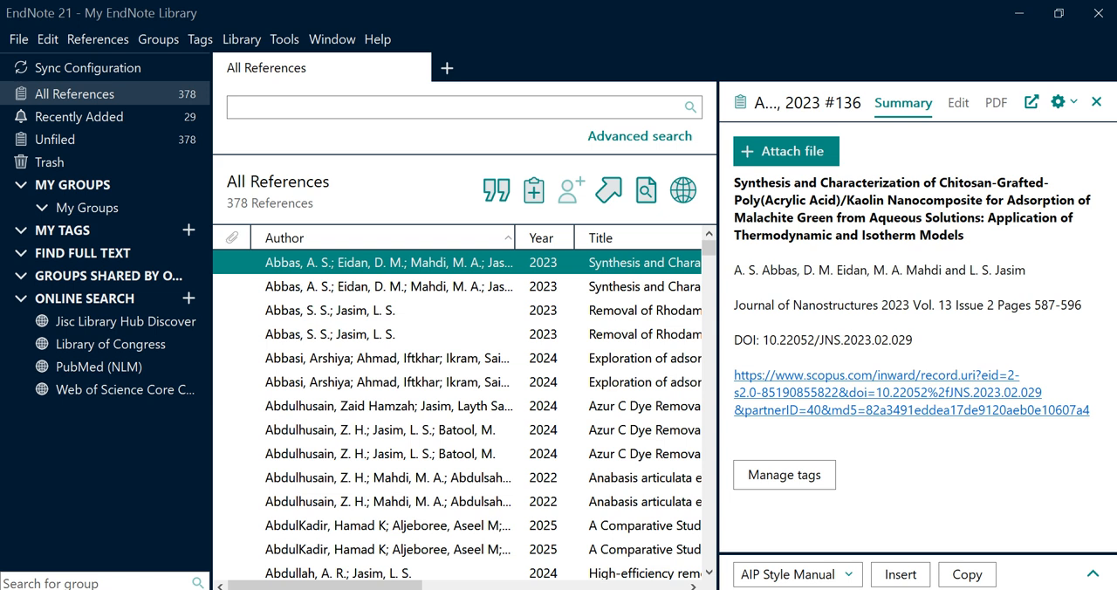
{"action": "left_click", "coordinate": [734, 183]}
{"action": "left_click_drag", "start_coordinate": [965, 235], "coordinate": [735, 183]}
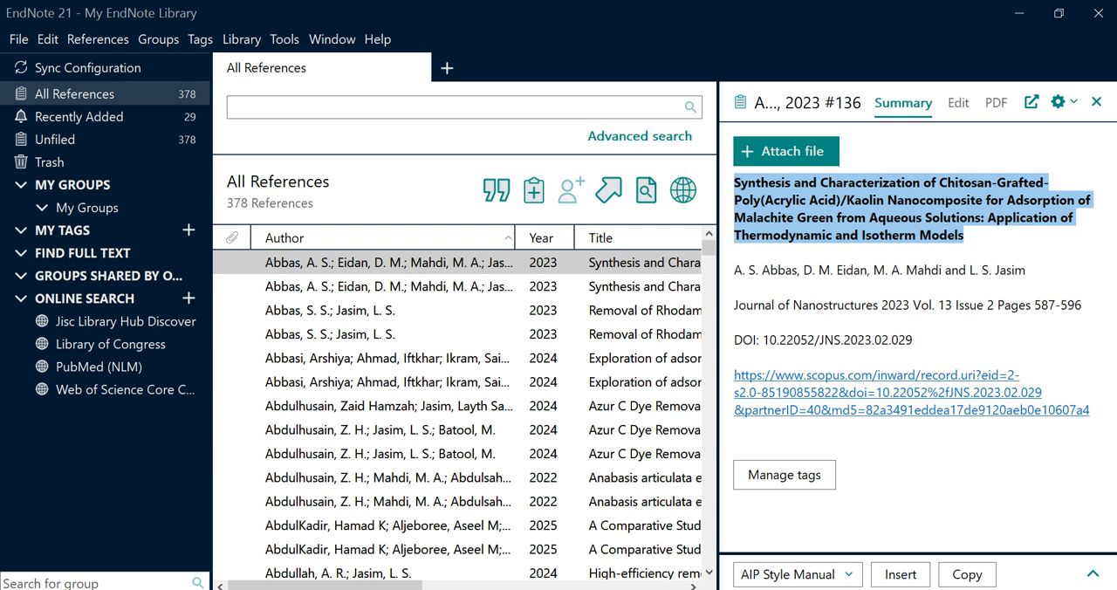
{"action": "left_click", "coordinate": [667, 589]}
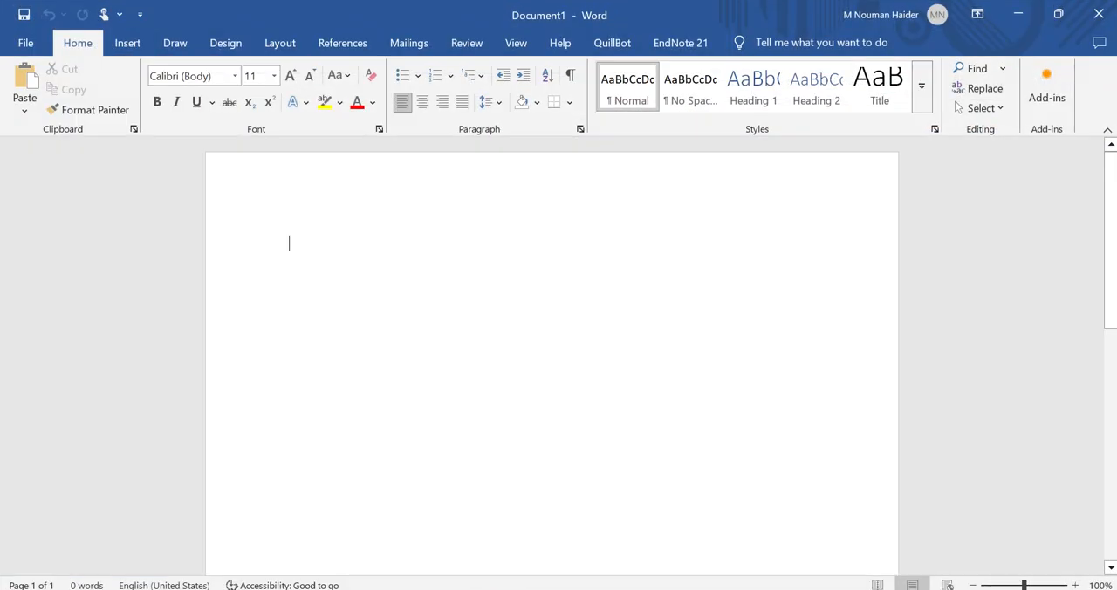
{"action": "left_click", "coordinate": [536, 589]}
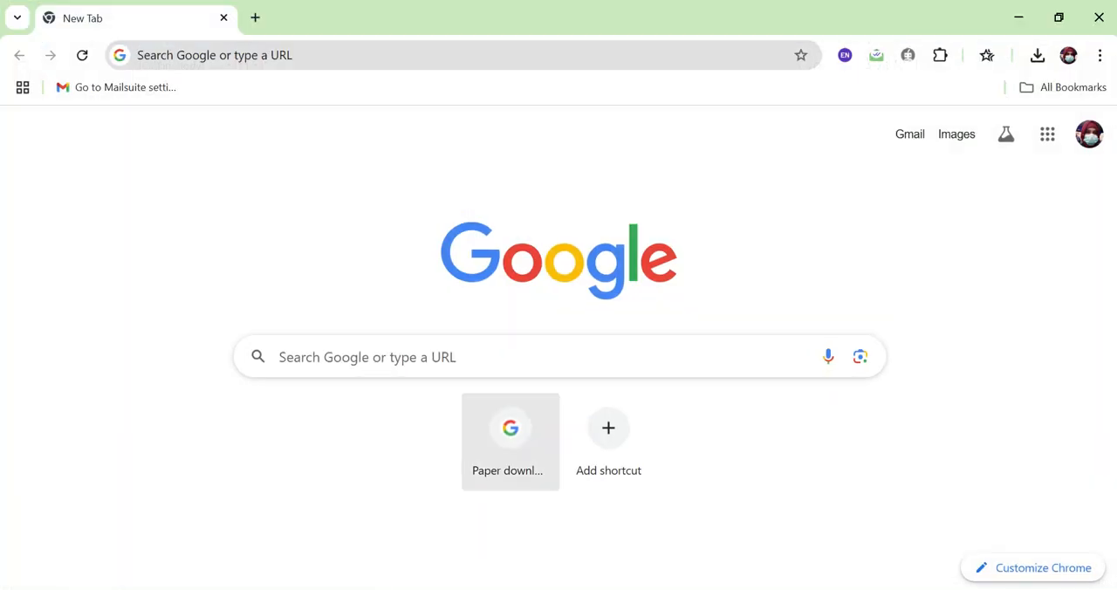
{"action": "left_click", "coordinate": [523, 357]}
{"action": "key", "text": "ctrl+v"}
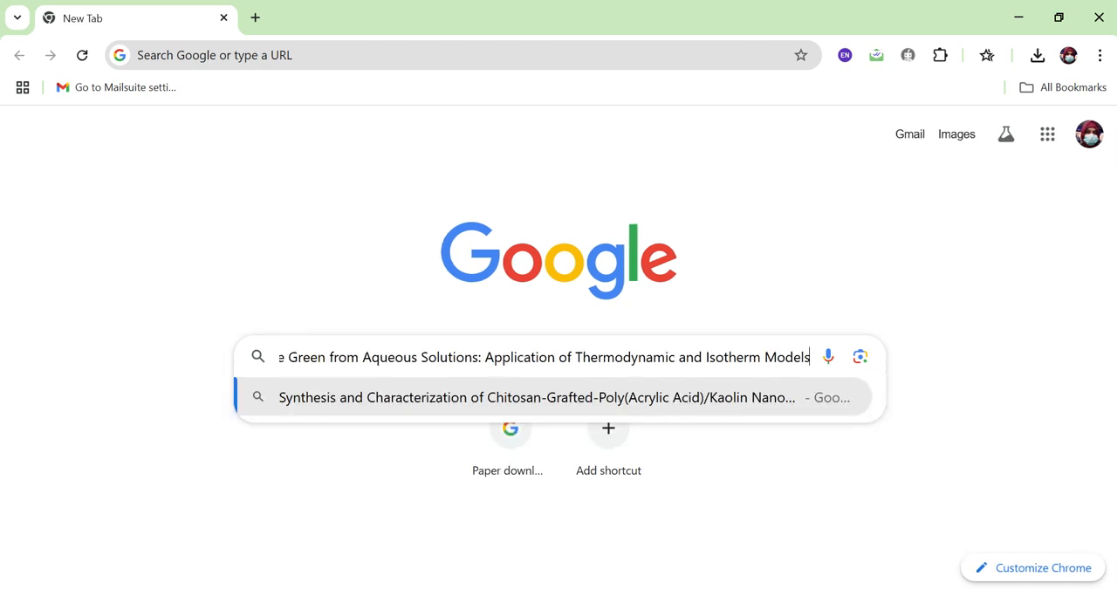
{"action": "key", "text": "Return"}
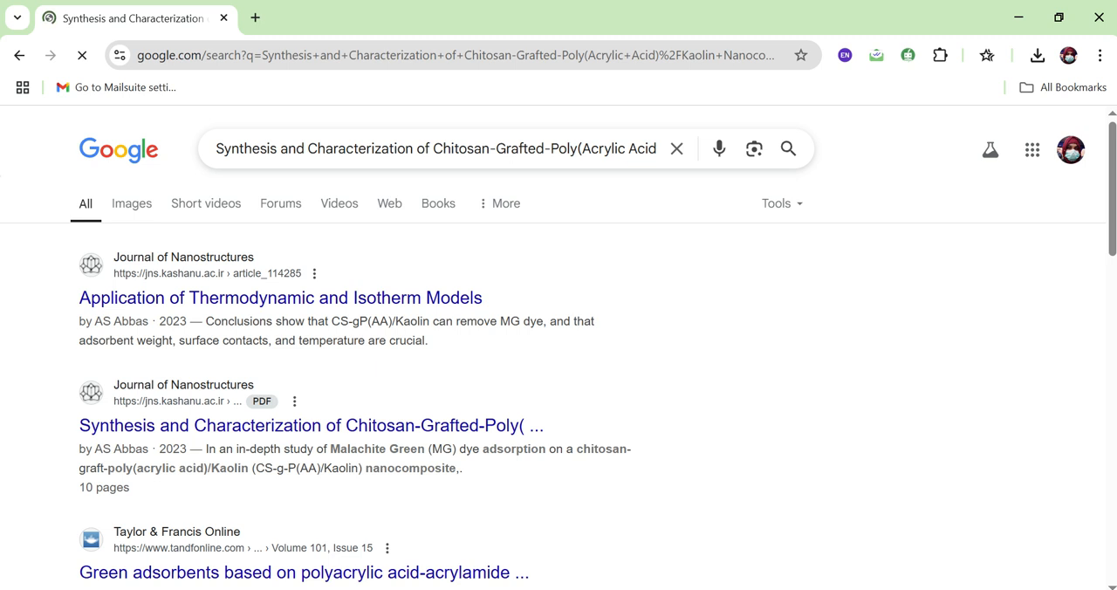
Open the "Application of Thermodynamic and Isotherm Models" article result from Journal of Nanostructures and copy its DOI link address
{"action": "left_click", "coordinate": [280, 298]}
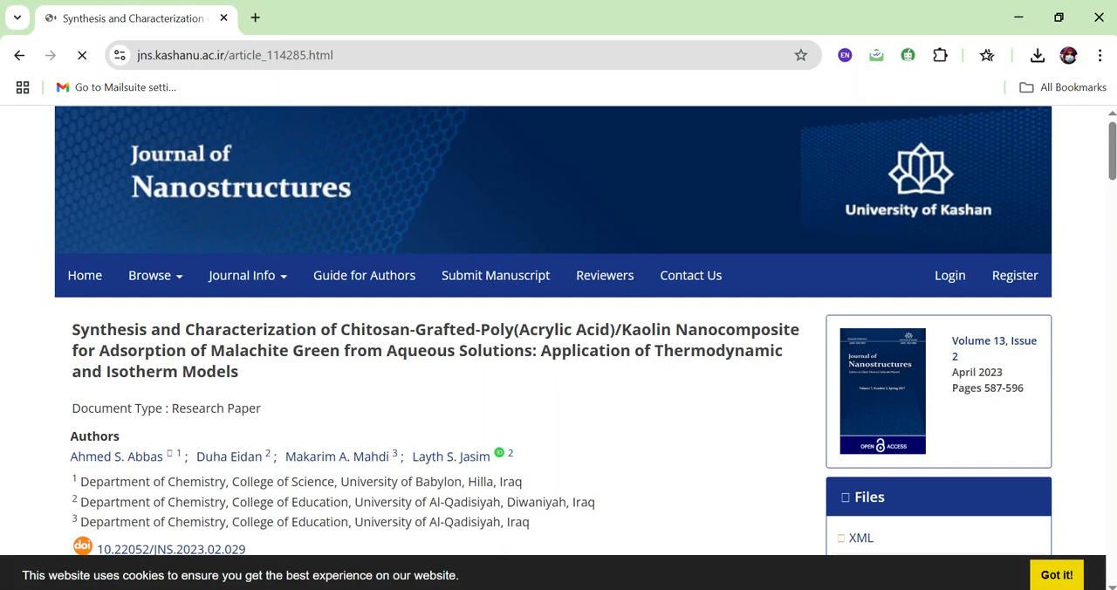
{"action": "scroll", "coordinate": [559, 349], "scroll_direction": "down", "scroll_amount": 2}
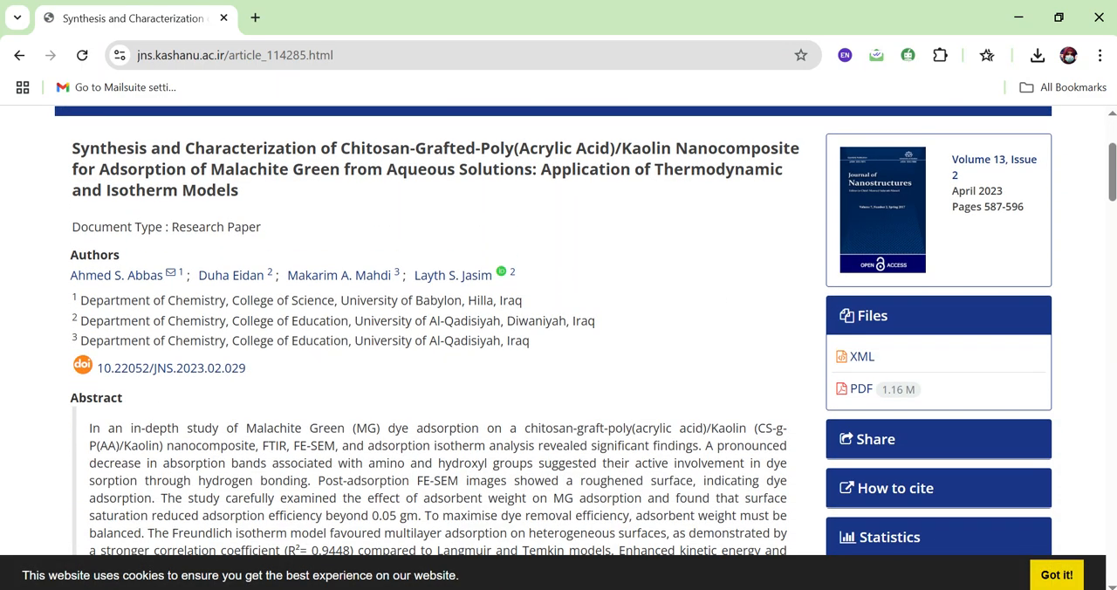
{"action": "right_click", "coordinate": [215, 370]}
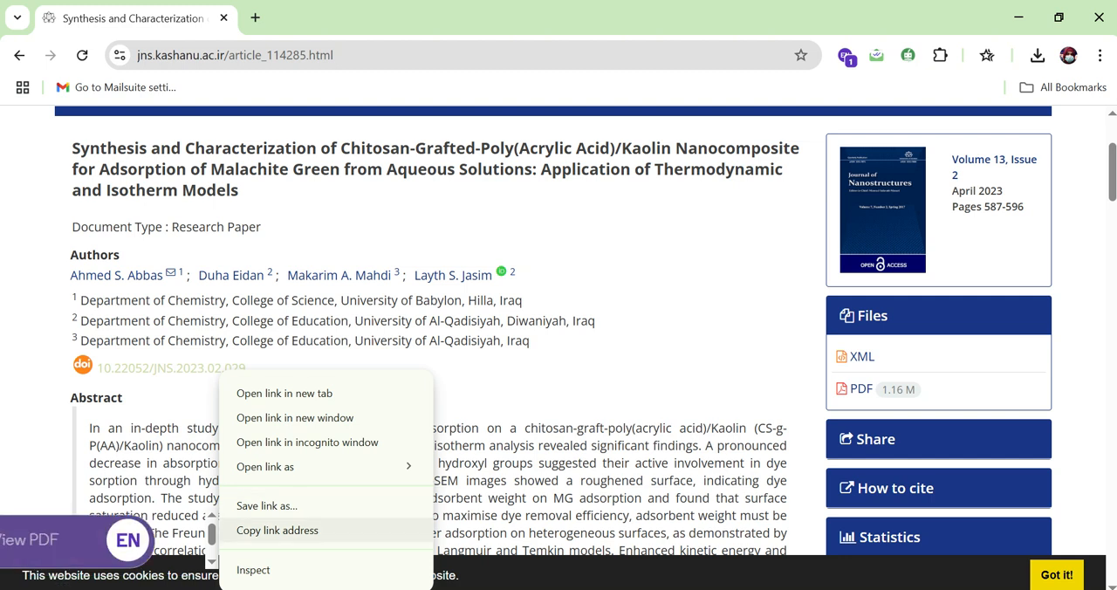
{"action": "left_click", "coordinate": [278, 528]}
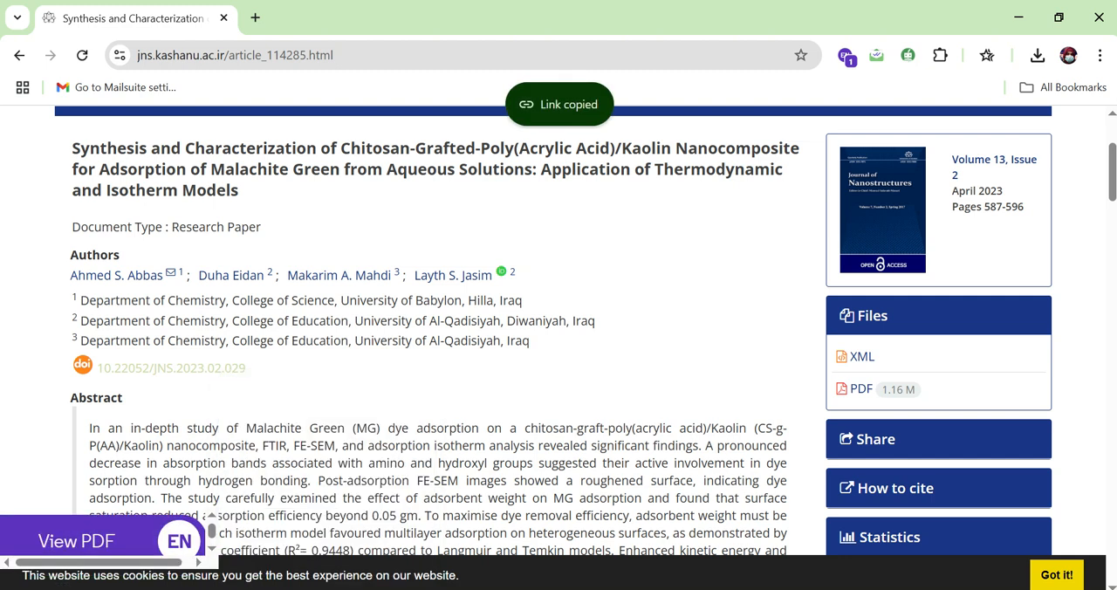
Switch to EndNote, open the first reference for editing and examine its DOI field
{"action": "key", "text": "alt+Tab"}
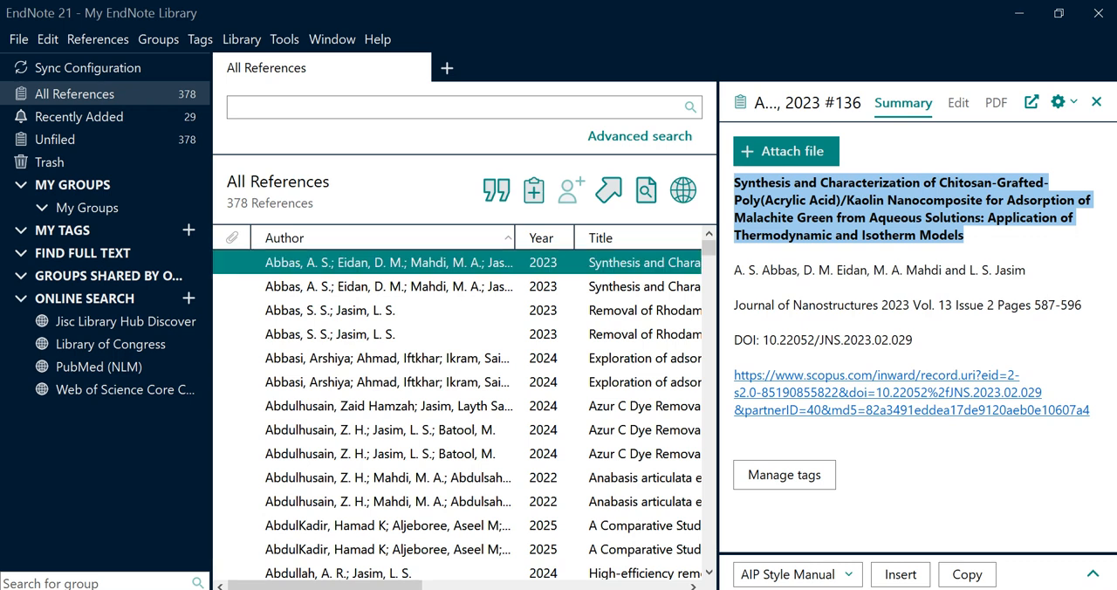
{"action": "left_click", "coordinate": [958, 103]}
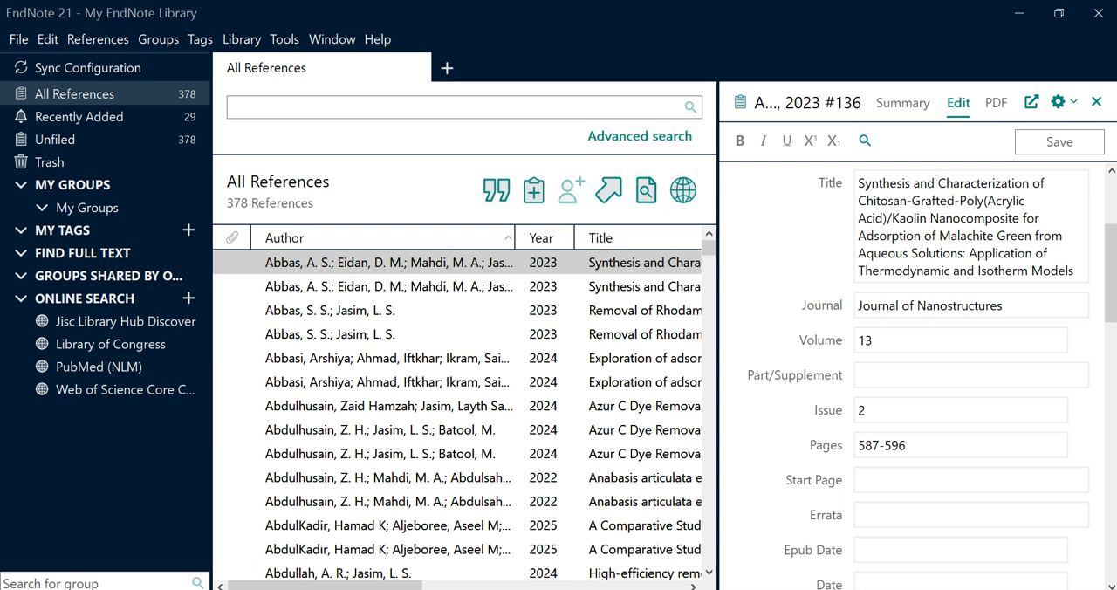
{"action": "scroll", "coordinate": [932, 378], "scroll_direction": "down", "scroll_amount": 4}
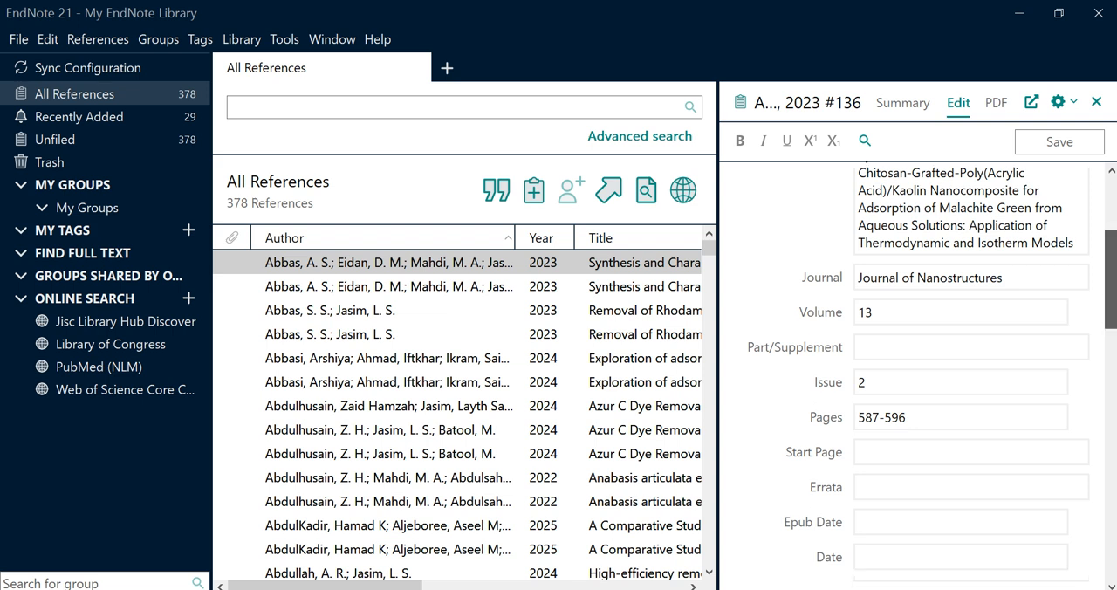
{"action": "scroll", "coordinate": [916, 378], "scroll_direction": "down", "scroll_amount": 1}
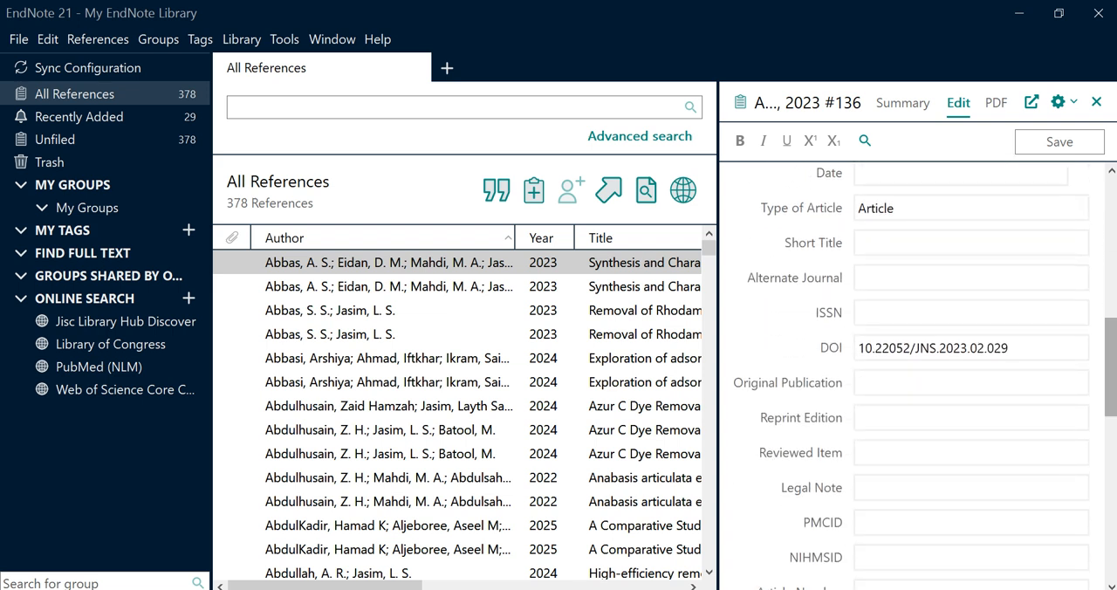
{"action": "left_click", "coordinate": [889, 349]}
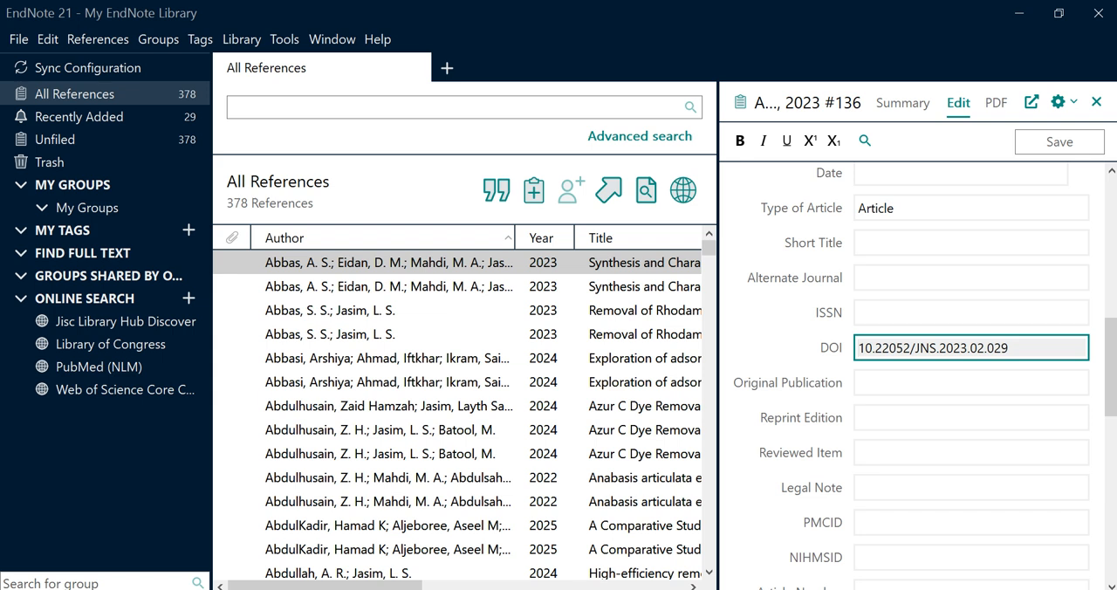
{"action": "left_click", "coordinate": [890, 348]}
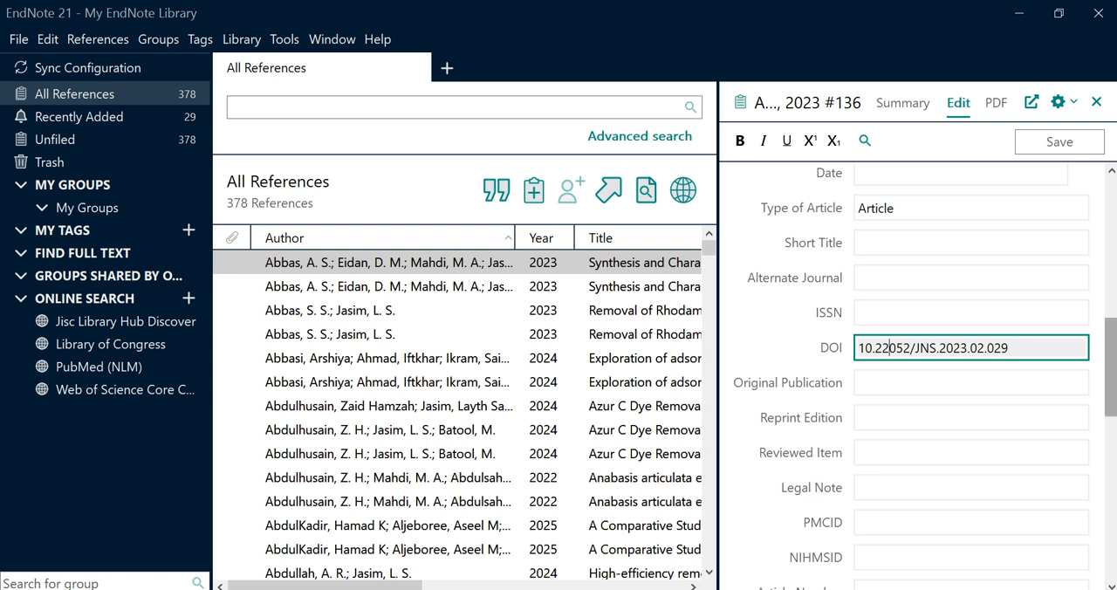
Examine the reference's Volume, Issue and URL fields, and select the article page's web address in Chrome for comparison
{"action": "key", "text": "alt+Tab"}
{"action": "left_click_drag", "start_coordinate": [1111, 367], "coordinate": [1111, 255]}
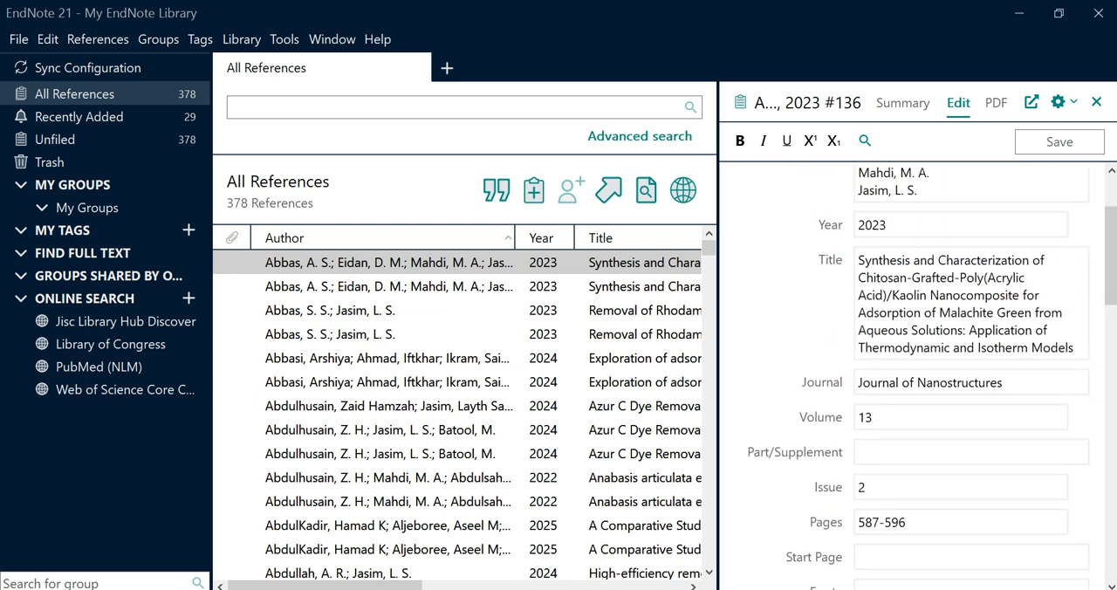
{"action": "left_click", "coordinate": [874, 417]}
{"action": "left_click", "coordinate": [859, 487]}
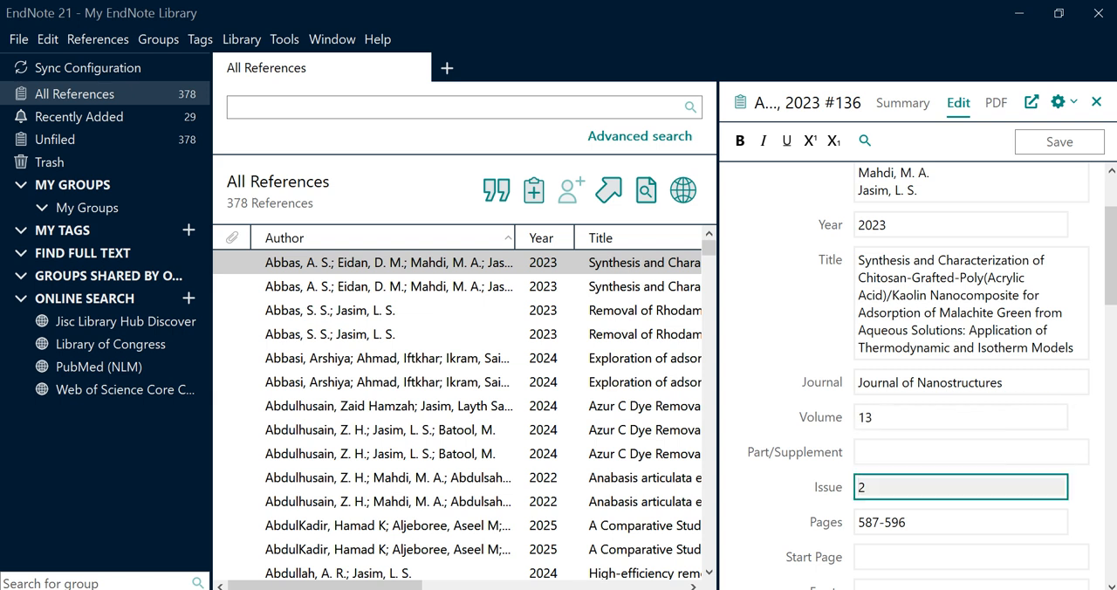
{"action": "left_click_drag", "start_coordinate": [1111, 256], "coordinate": [1111, 495]}
{"action": "left_click", "coordinate": [951, 200]}
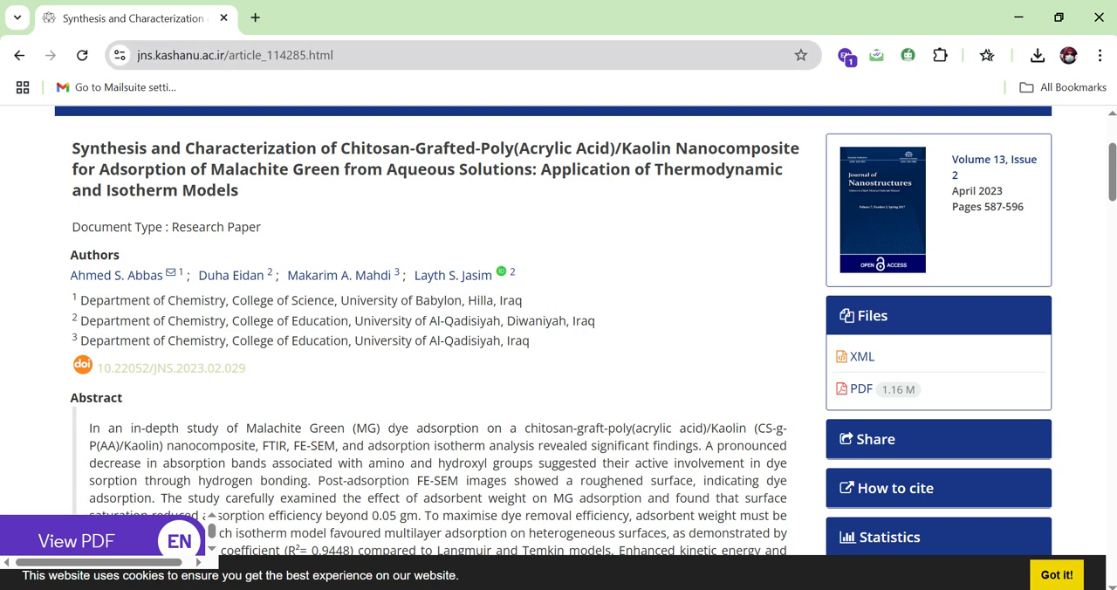
{"action": "key", "text": "ctrl+l"}
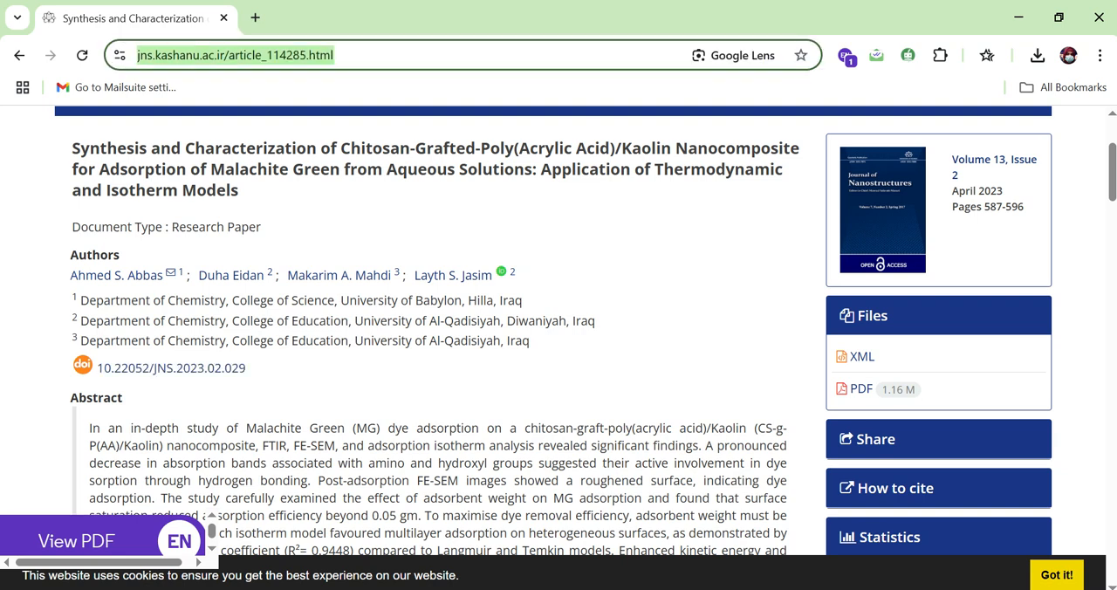
Insert the first EndNote reference as a citation in the blank Word document
{"action": "left_click", "coordinate": [580, 587]}
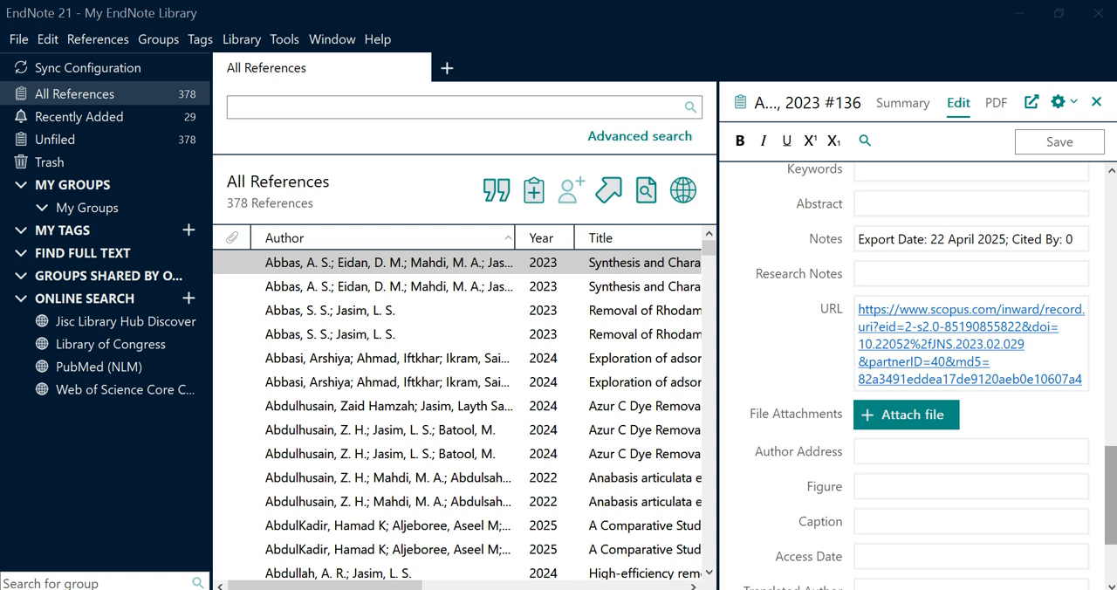
{"action": "scroll", "coordinate": [960, 350], "scroll_direction": "up", "scroll_amount": 10}
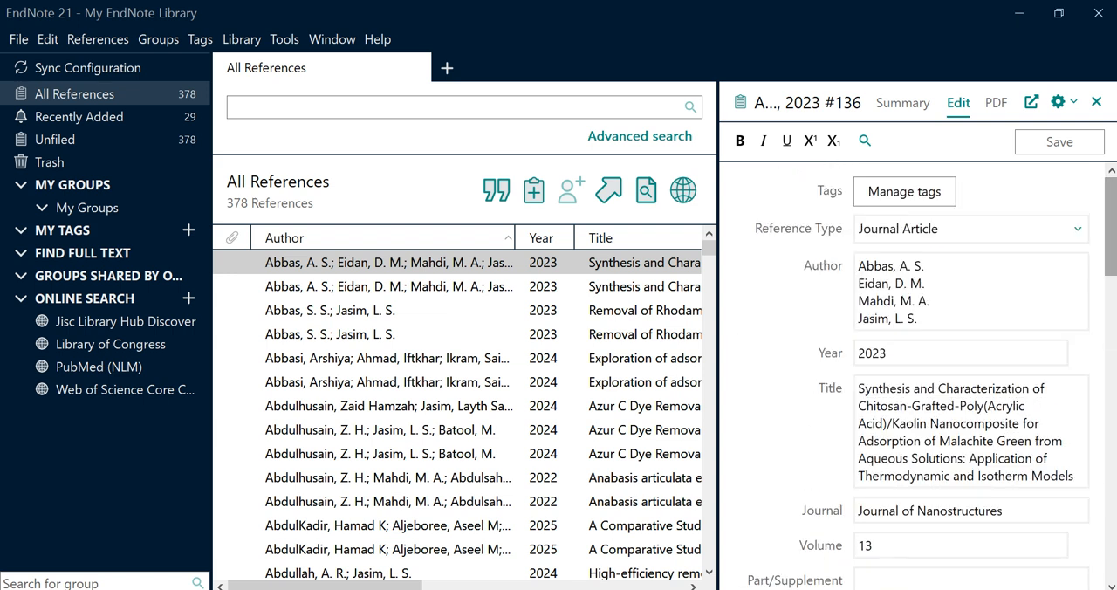
{"action": "left_click", "coordinate": [389, 263]}
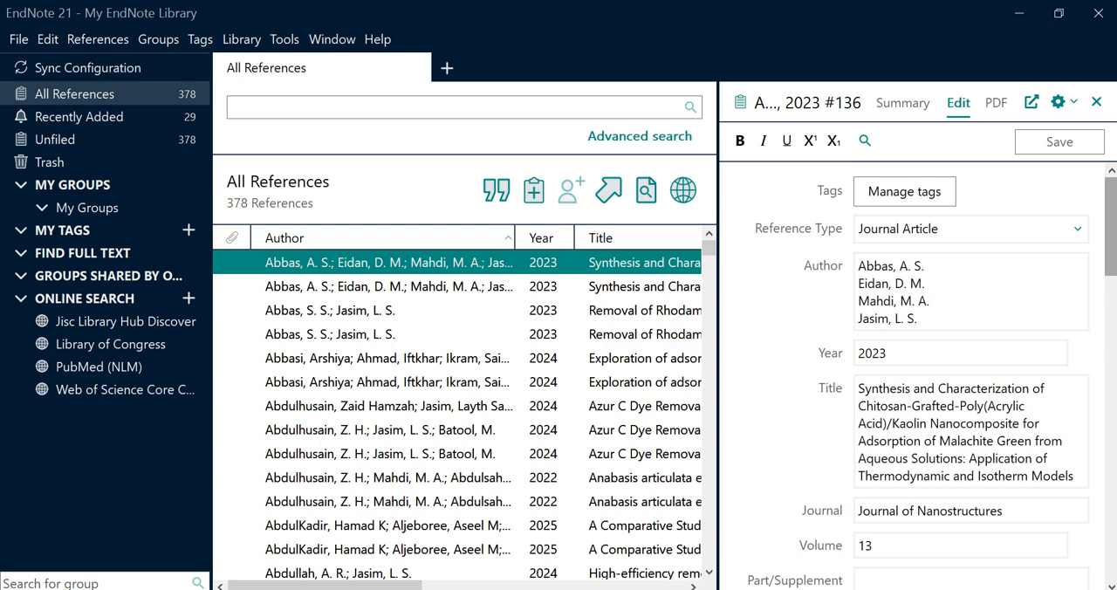
{"action": "key", "text": "alt+Tab"}
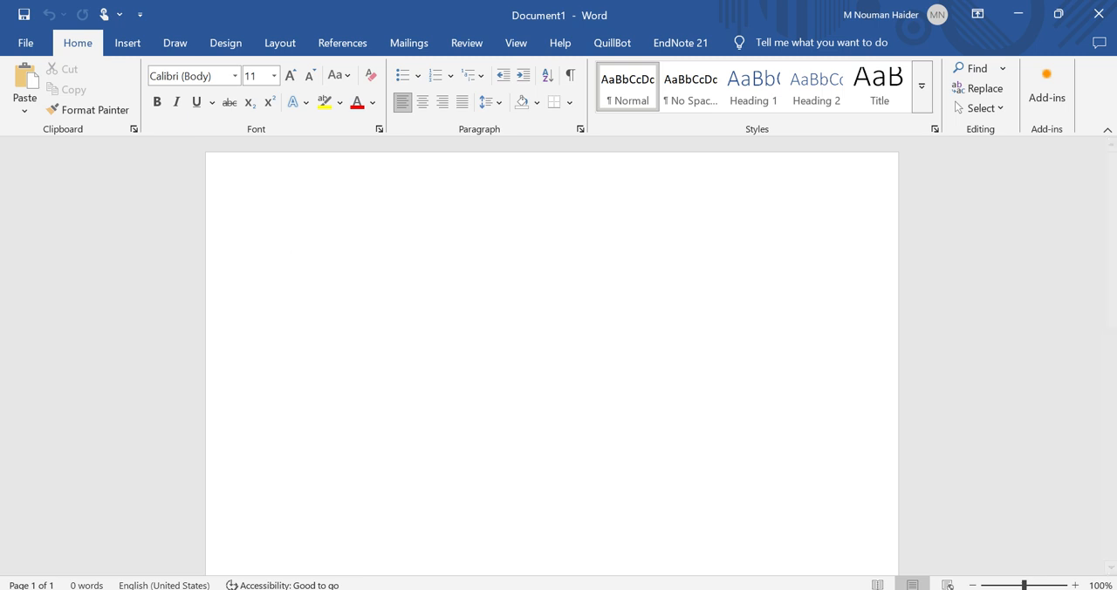
{"action": "key", "text": "alt+Tab"}
{"action": "left_click", "coordinate": [495, 189]}
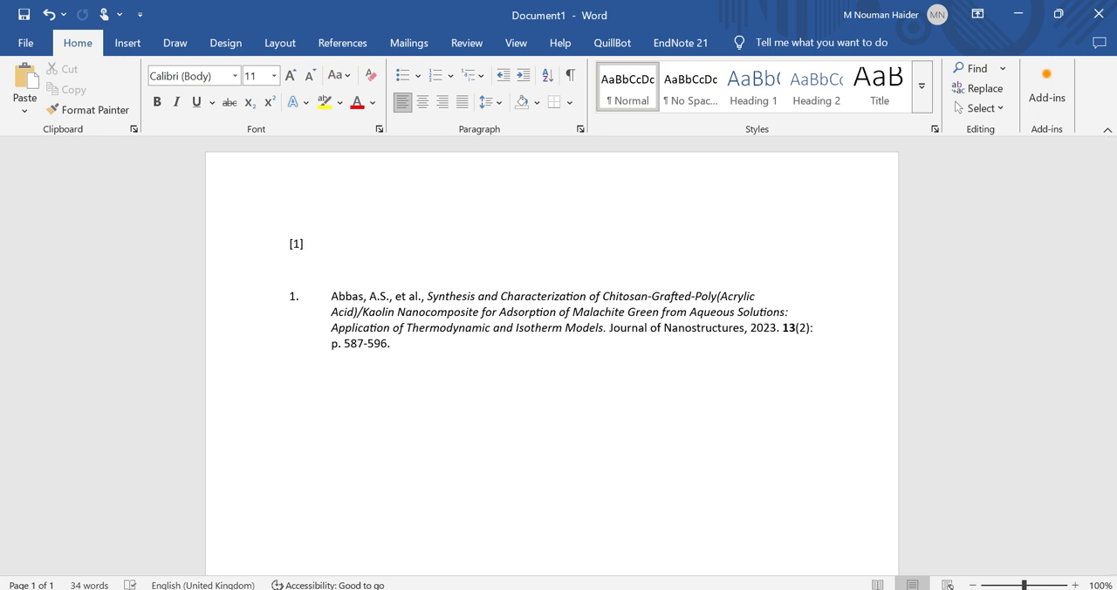
Examine the bibliography entry in Word and compare it with the article page in Chrome and the EndNote record
{"action": "left_click_drag", "start_coordinate": [367, 297], "coordinate": [557, 366]}
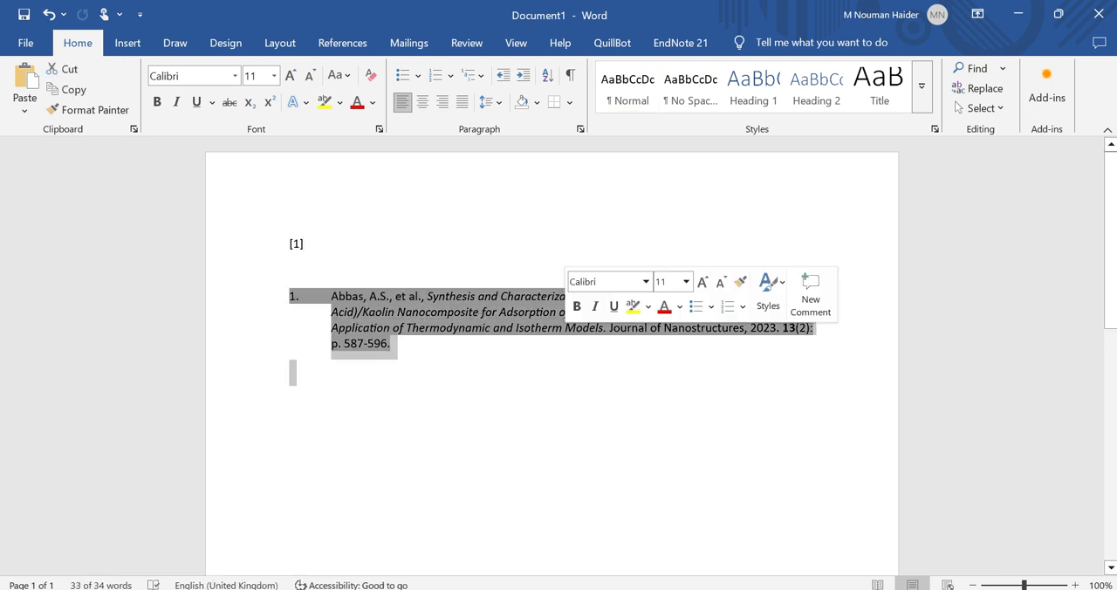
{"action": "left_click", "coordinate": [557, 369]}
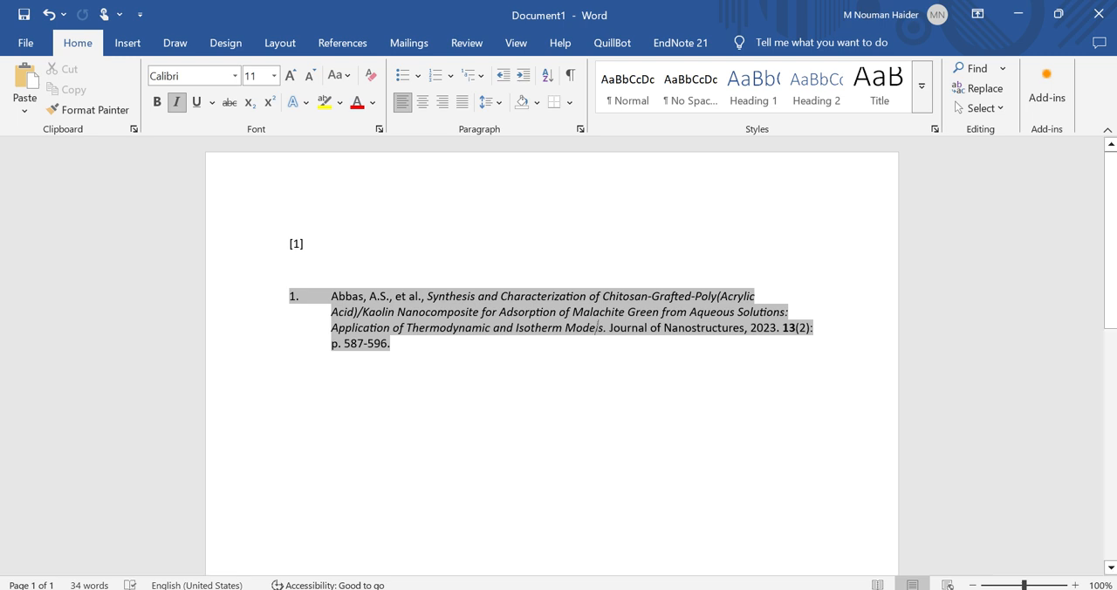
{"action": "left_click", "coordinate": [536, 588]}
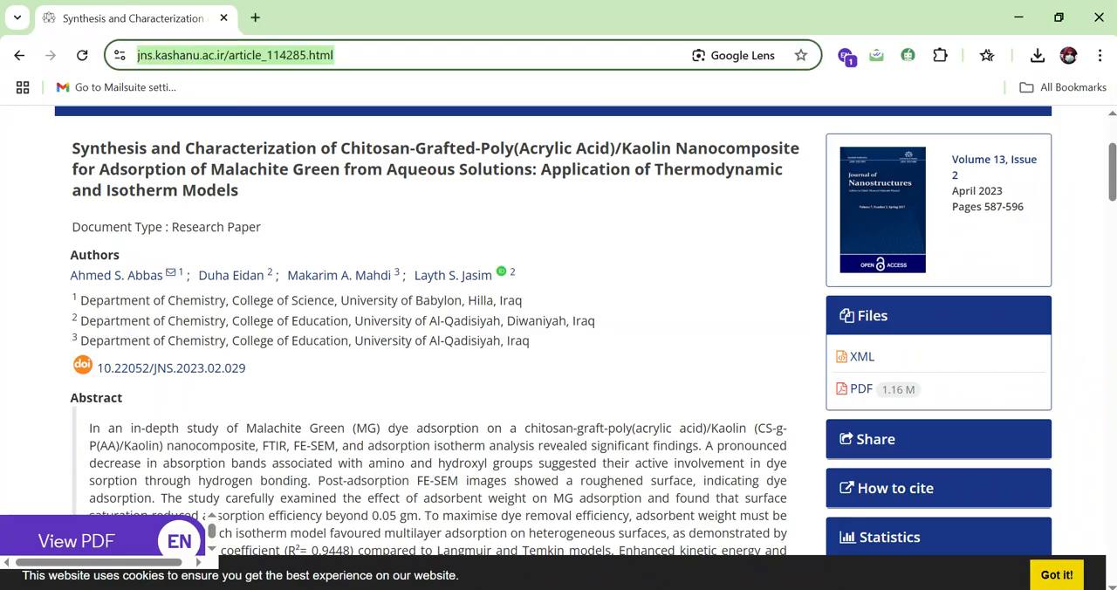
{"action": "left_click", "coordinate": [580, 588]}
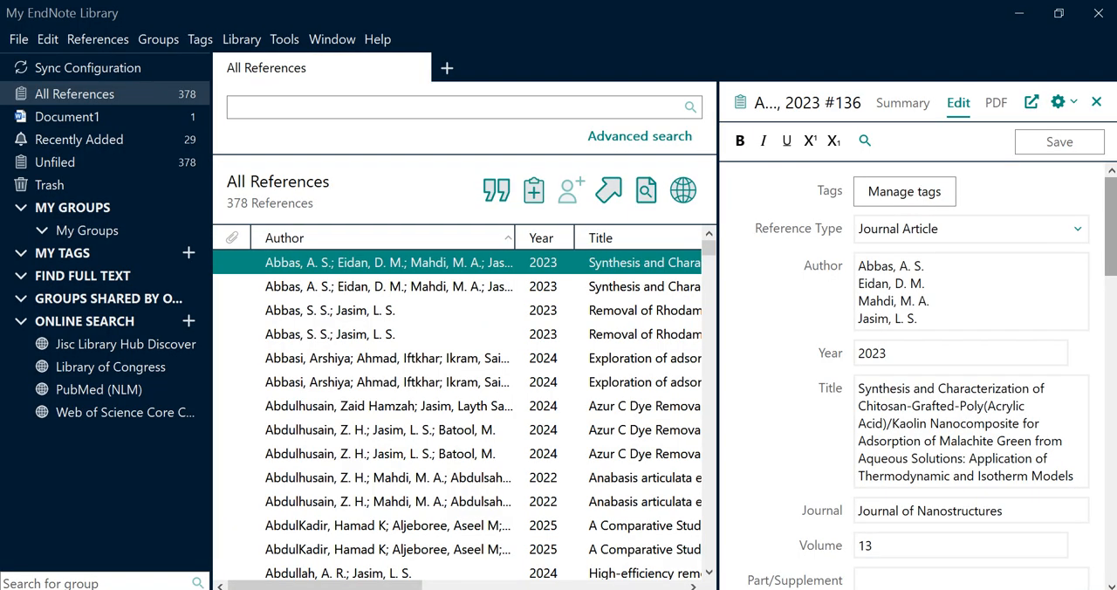
{"action": "left_click", "coordinate": [622, 589]}
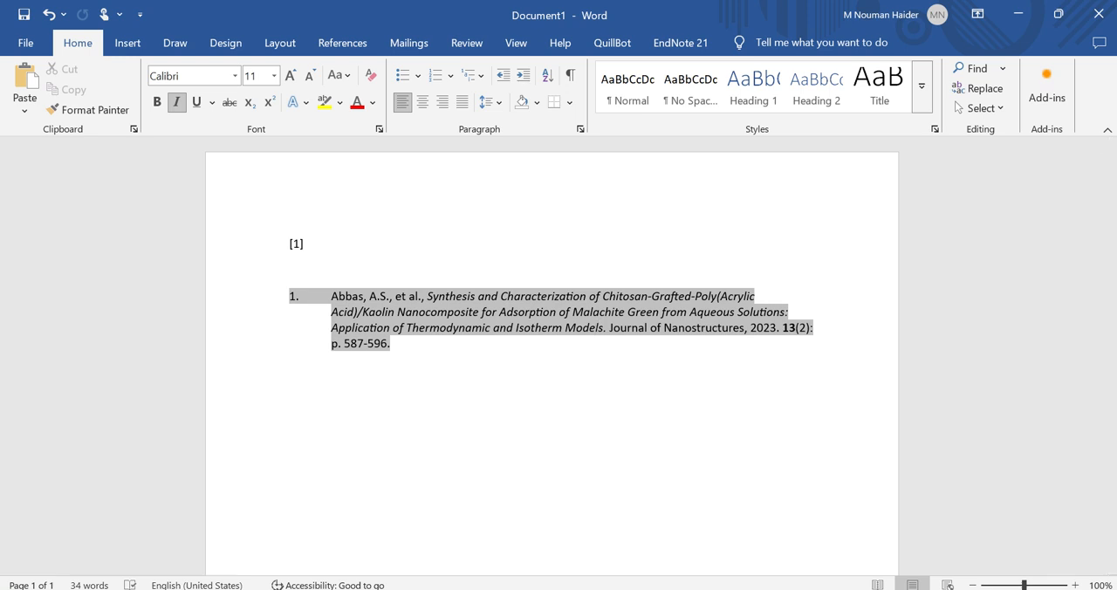
{"action": "key", "text": "alt+Tab"}
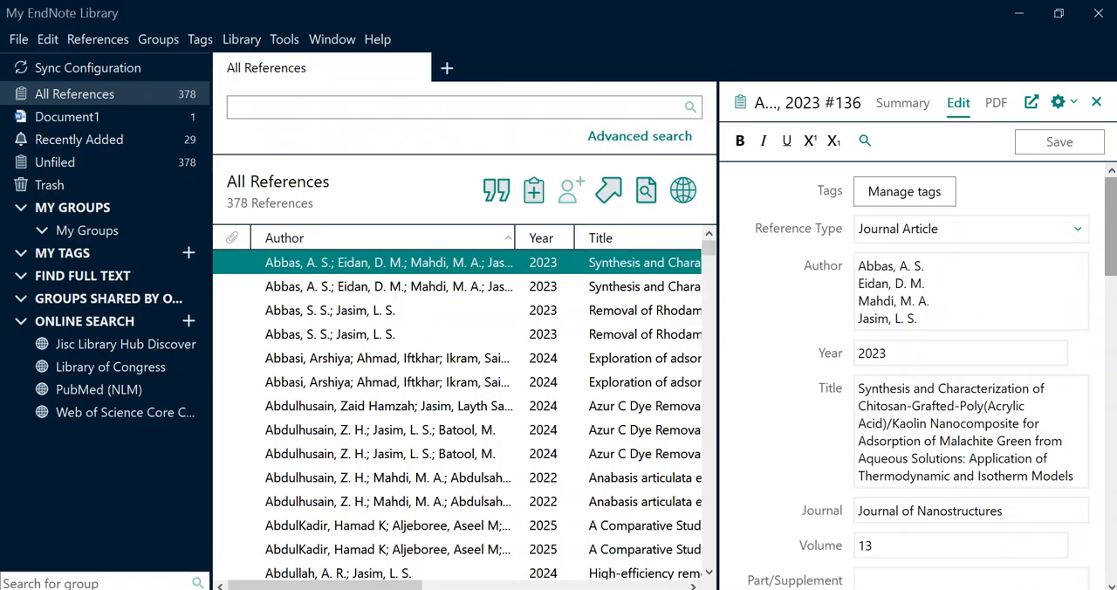
{"action": "key", "text": "alt+Tab"}
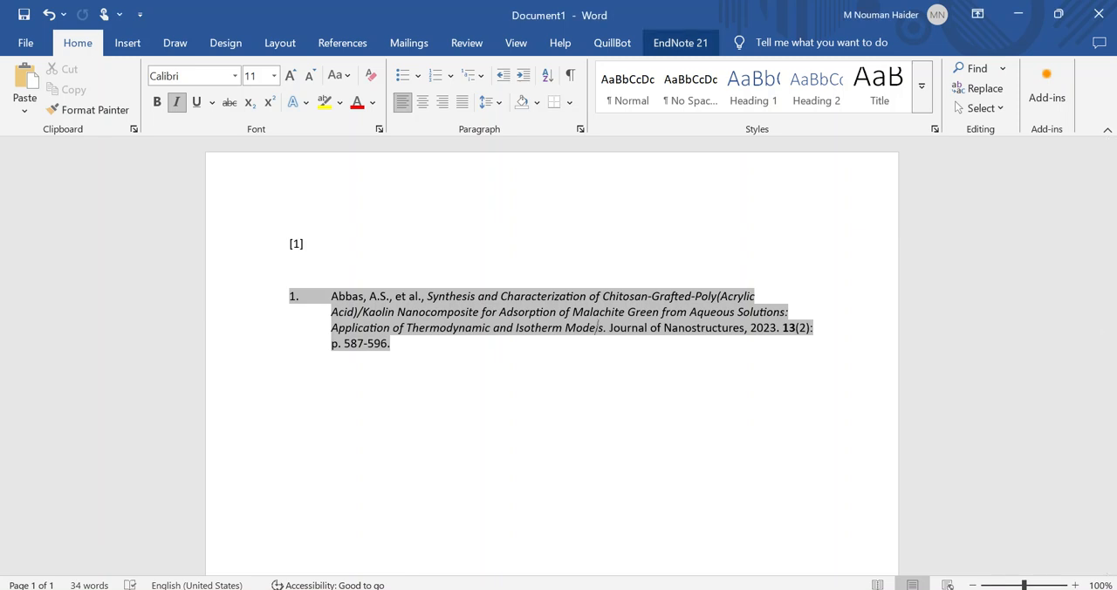
Switch from Word to EndNote, enable the Adv Skin Wound Care style in the style manager and make it the current output style
{"action": "left_click", "coordinate": [680, 42]}
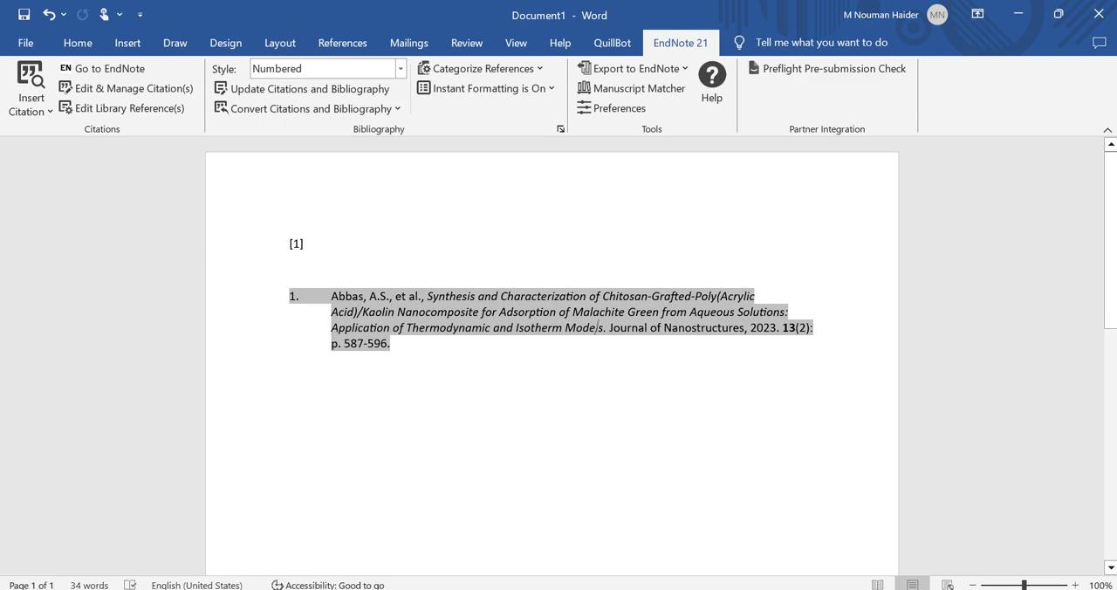
{"action": "key", "text": "alt+Tab"}
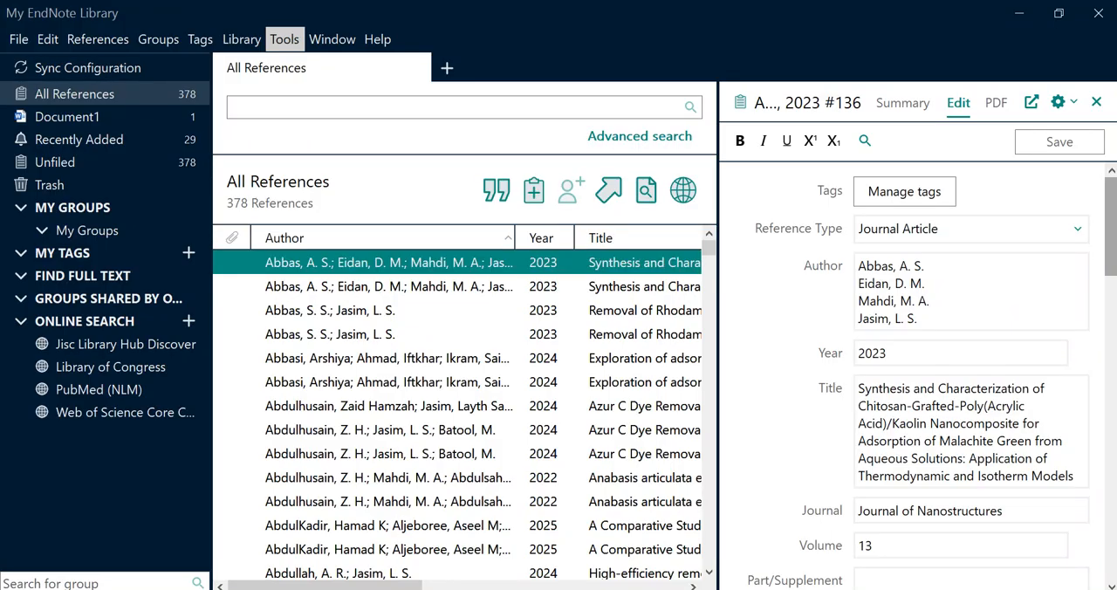
{"action": "left_click", "coordinate": [285, 39]}
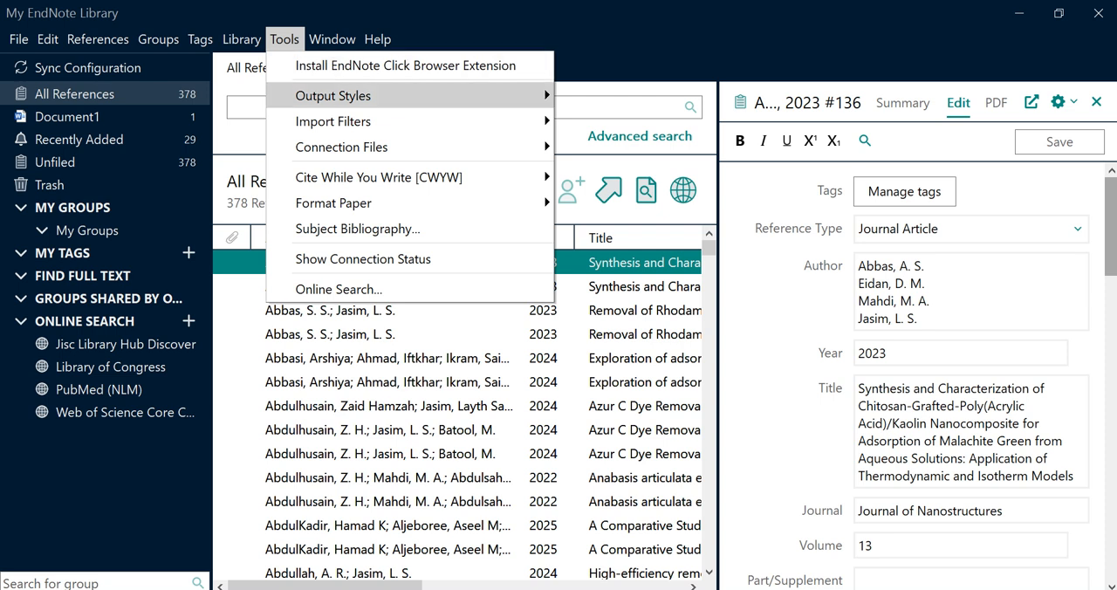
{"action": "mouse_move", "coordinate": [334, 96]}
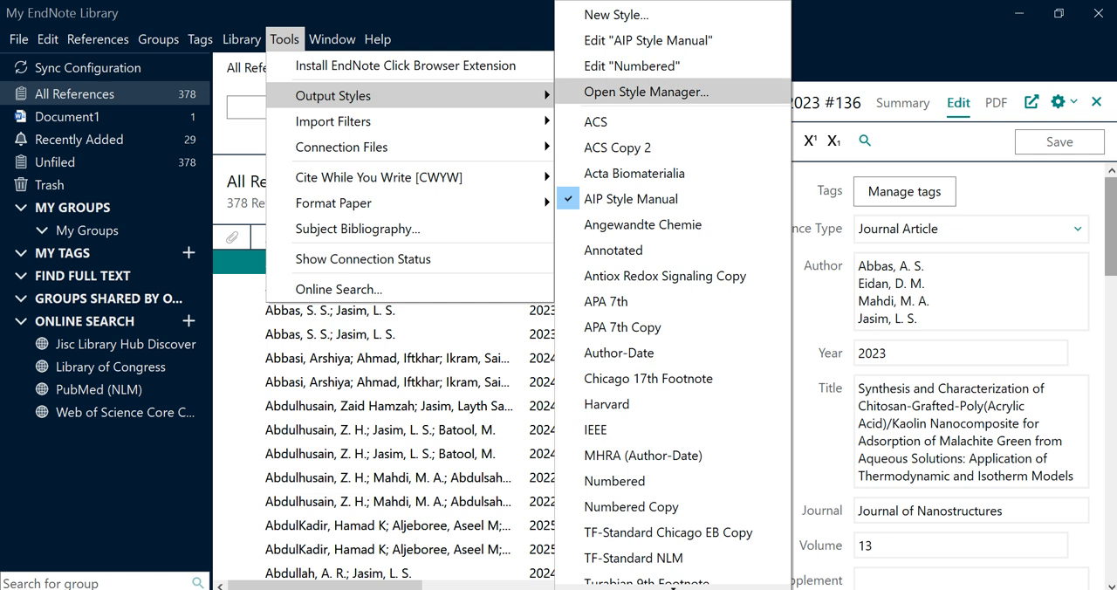
{"action": "left_click", "coordinate": [646, 92]}
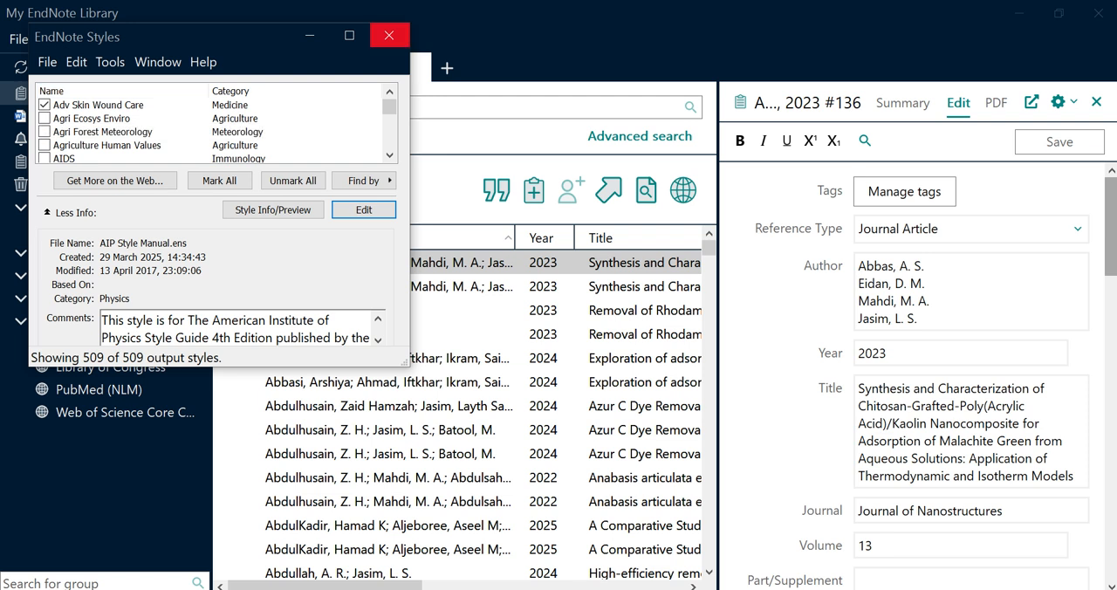
{"action": "left_click", "coordinate": [389, 35]}
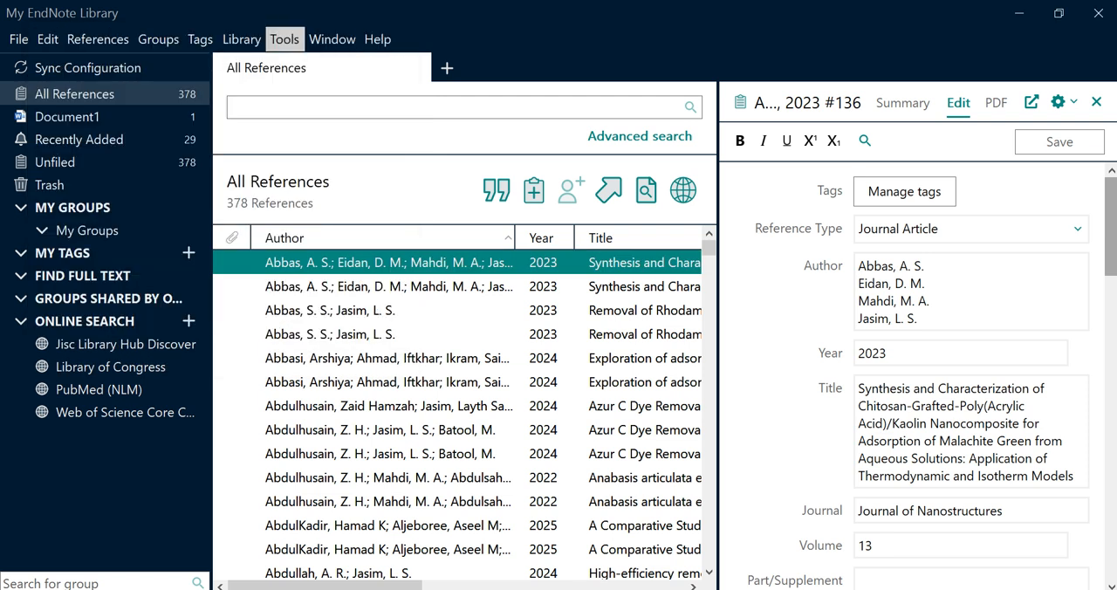
{"action": "left_click", "coordinate": [284, 39]}
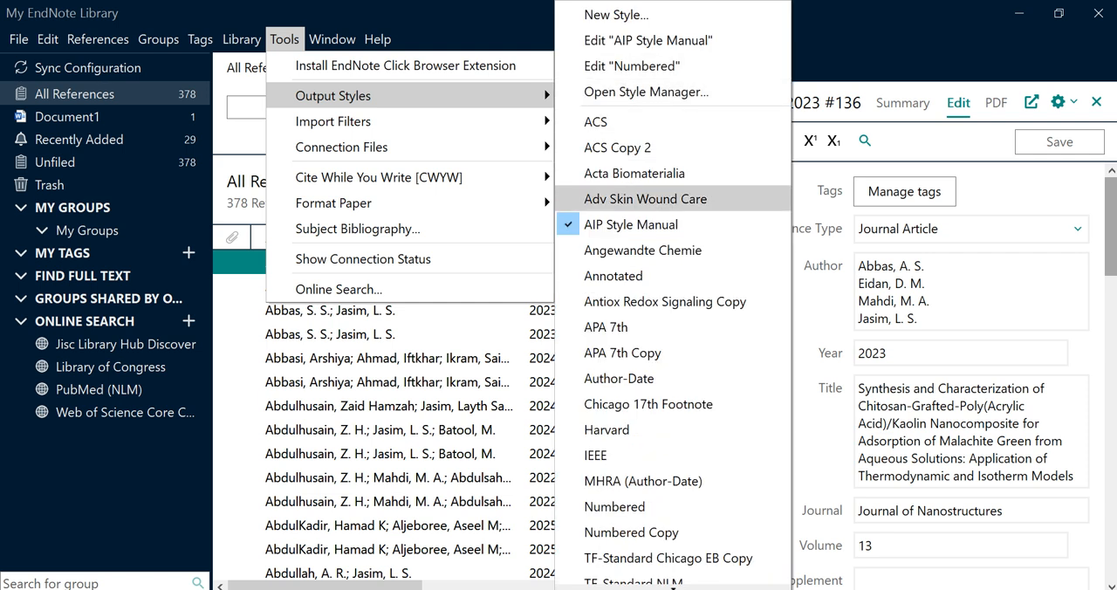
{"action": "left_click", "coordinate": [644, 198]}
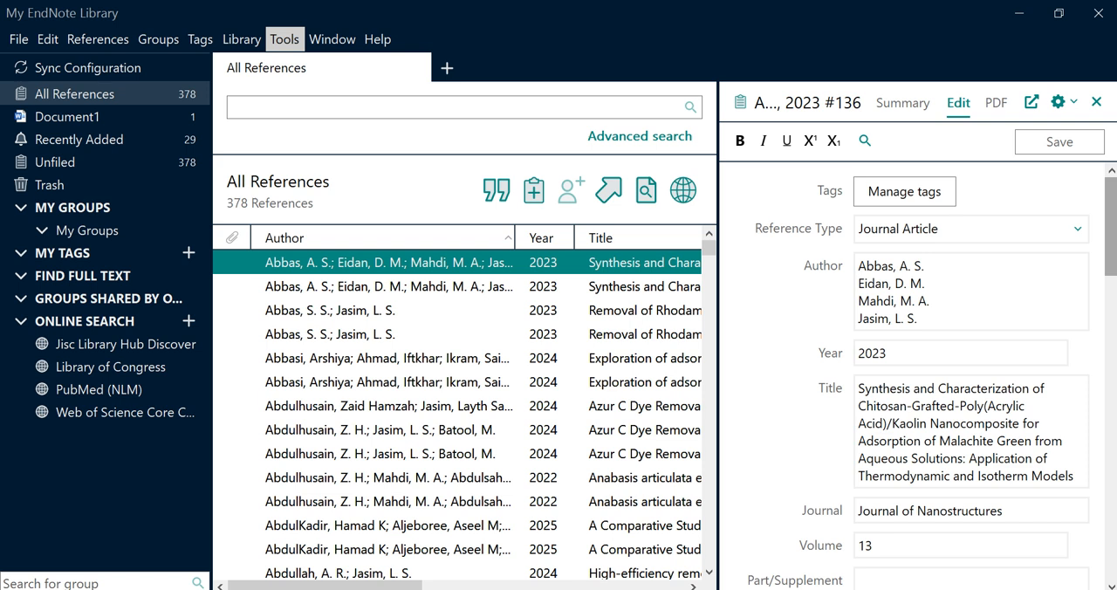
Open the Numbered output style for editing in a maximized window and review its citation template, ambiguous citation and author name settings
{"action": "left_click", "coordinate": [285, 38]}
{"action": "mouse_move", "coordinate": [349, 96]}
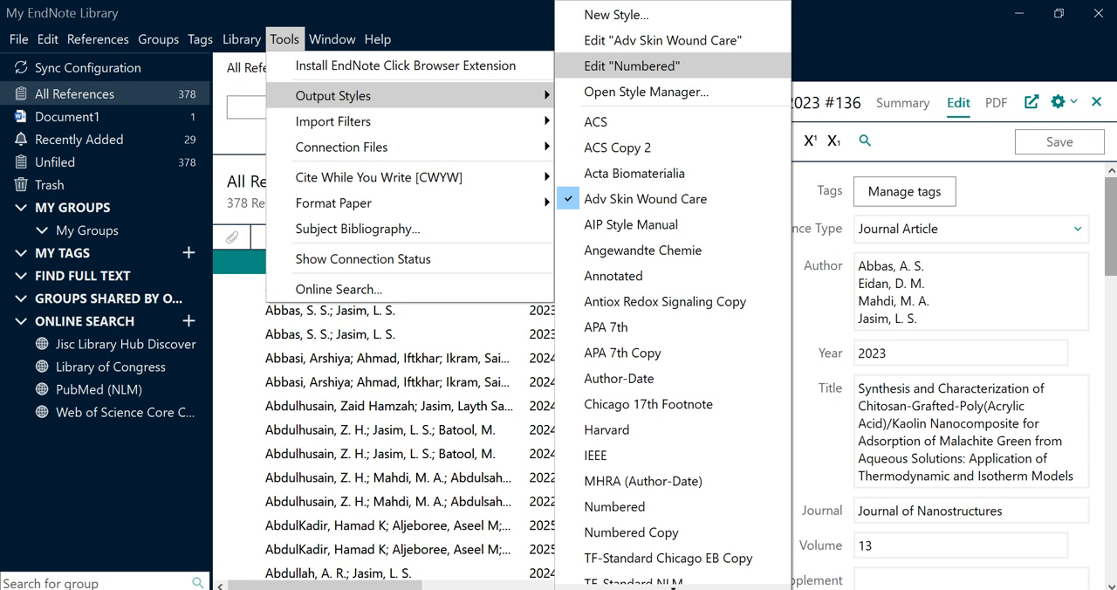
{"action": "left_click", "coordinate": [632, 65]}
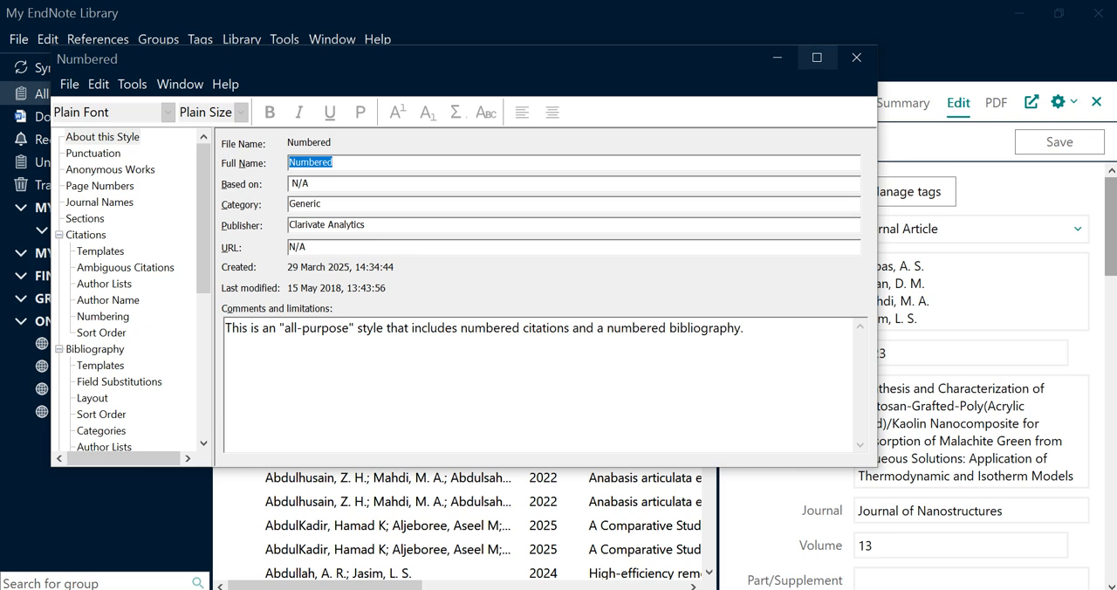
{"action": "left_click", "coordinate": [817, 58]}
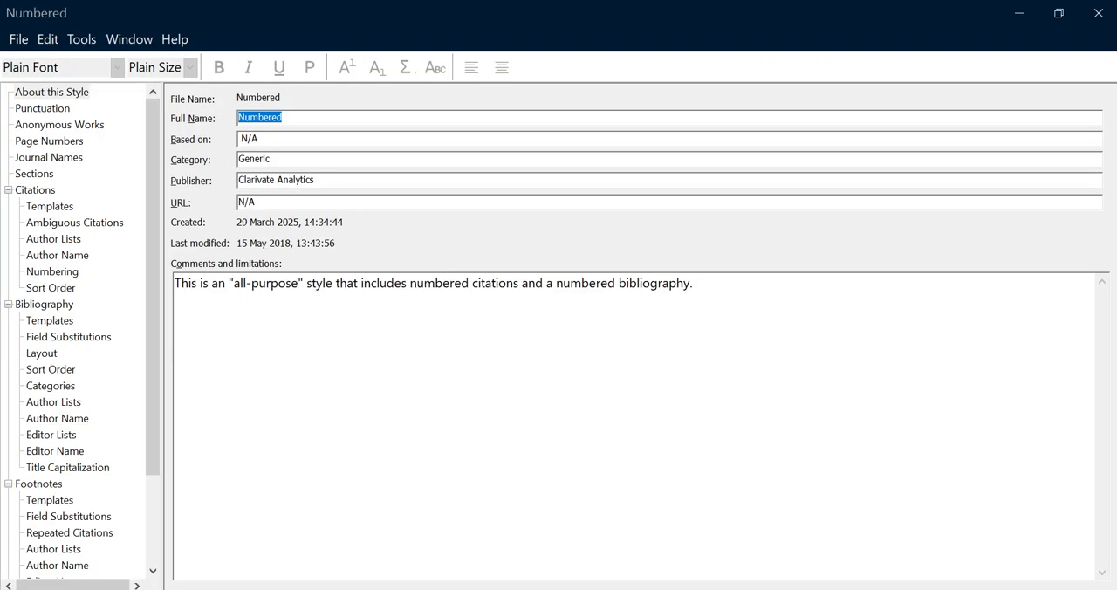
{"action": "left_click", "coordinate": [49, 206]}
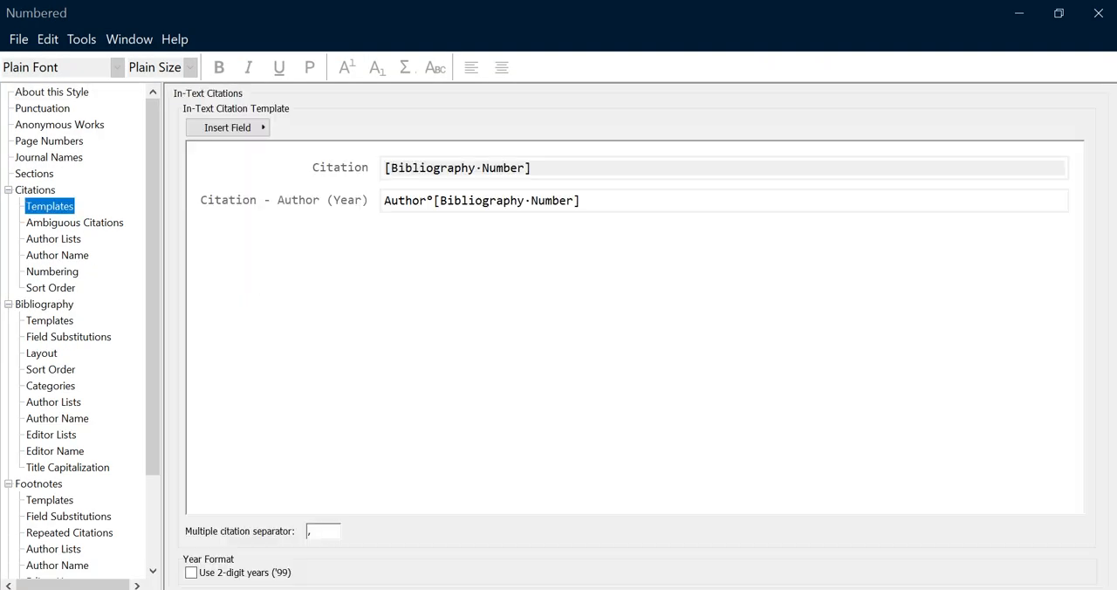
{"action": "left_click", "coordinate": [74, 222]}
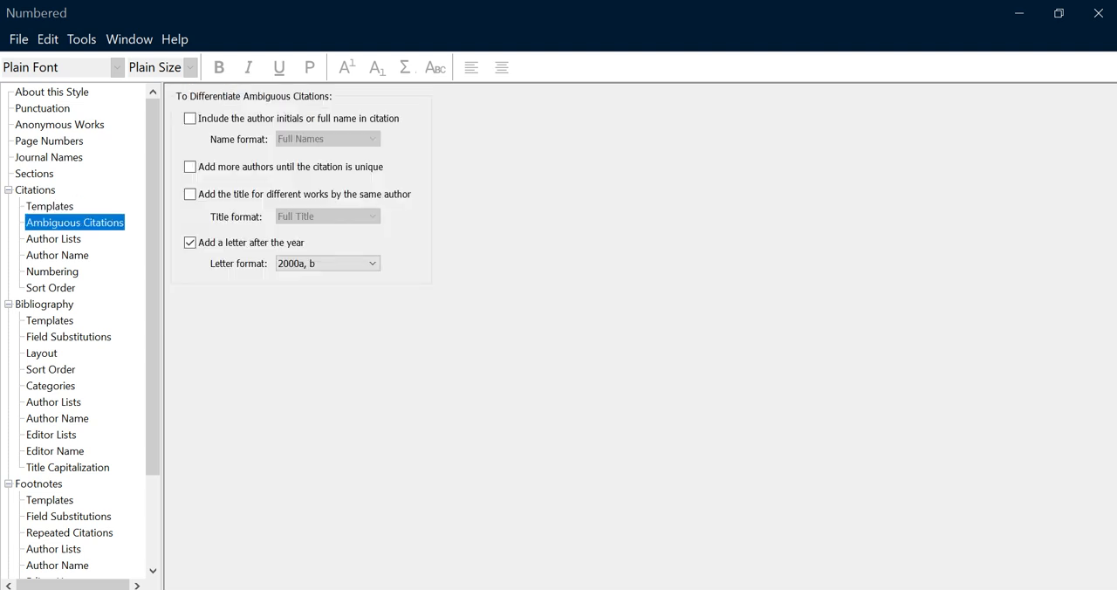
{"action": "left_click", "coordinate": [58, 255]}
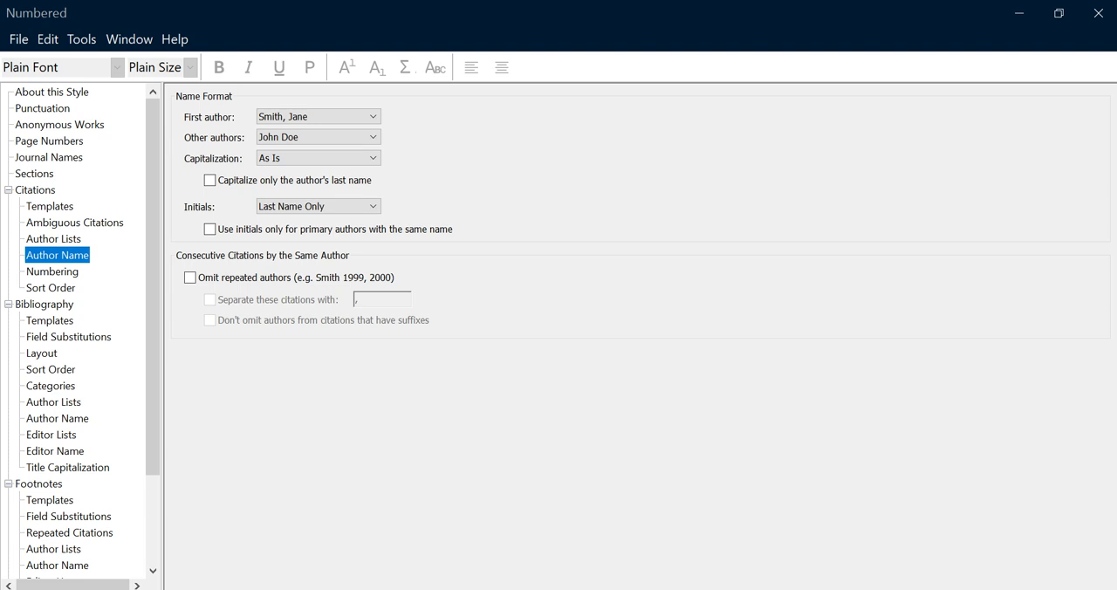
Add the DOI field followed by a period to the end of the Journal Article bibliography template
{"action": "left_click", "coordinate": [50, 320]}
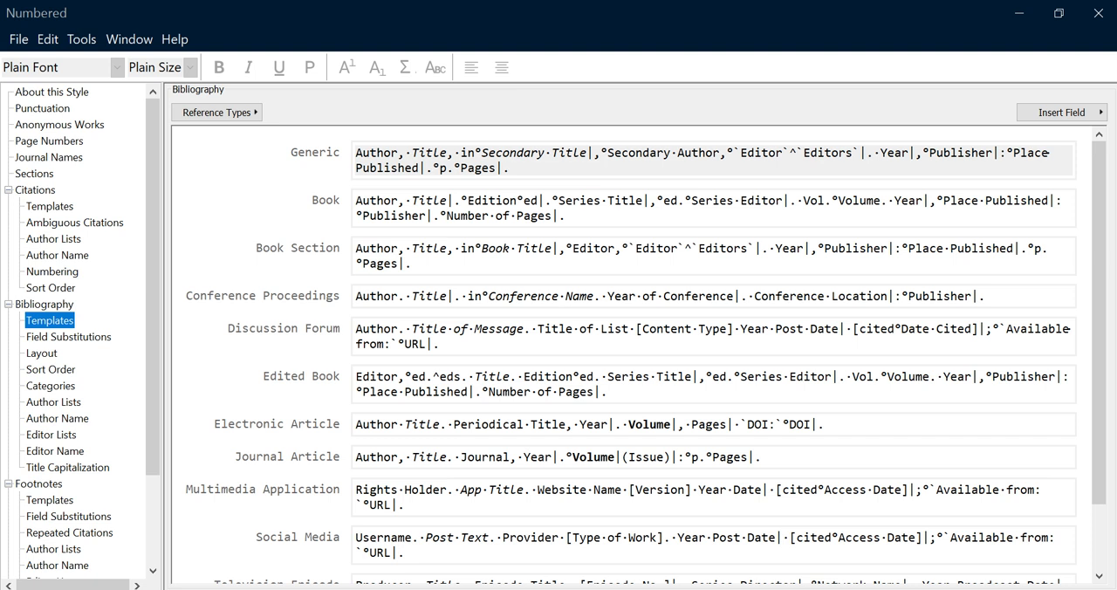
{"action": "left_click", "coordinate": [763, 458]}
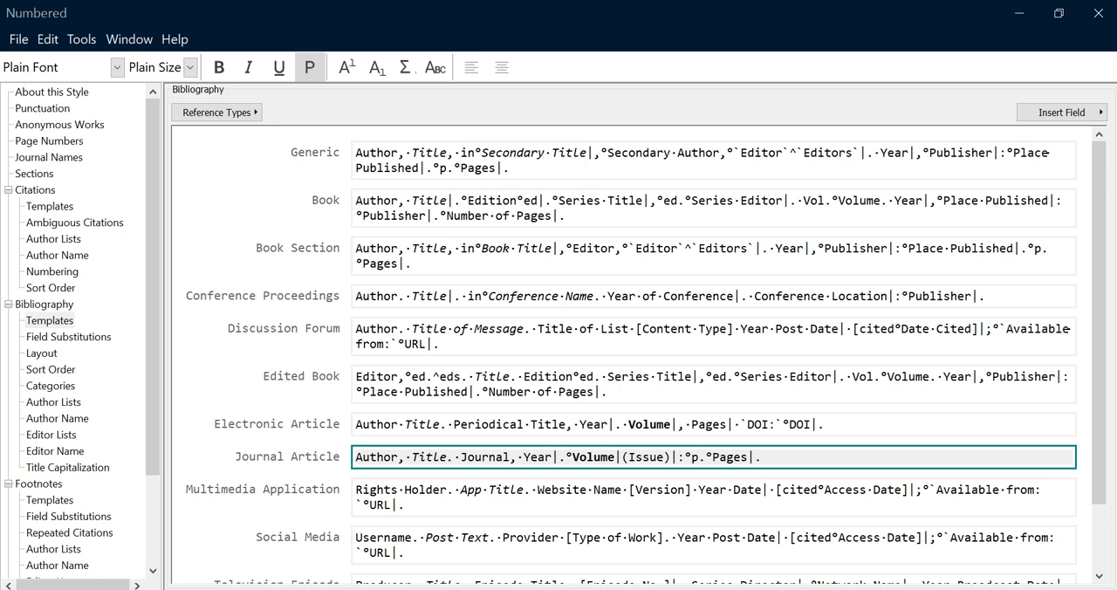
{"action": "left_click", "coordinate": [1061, 112]}
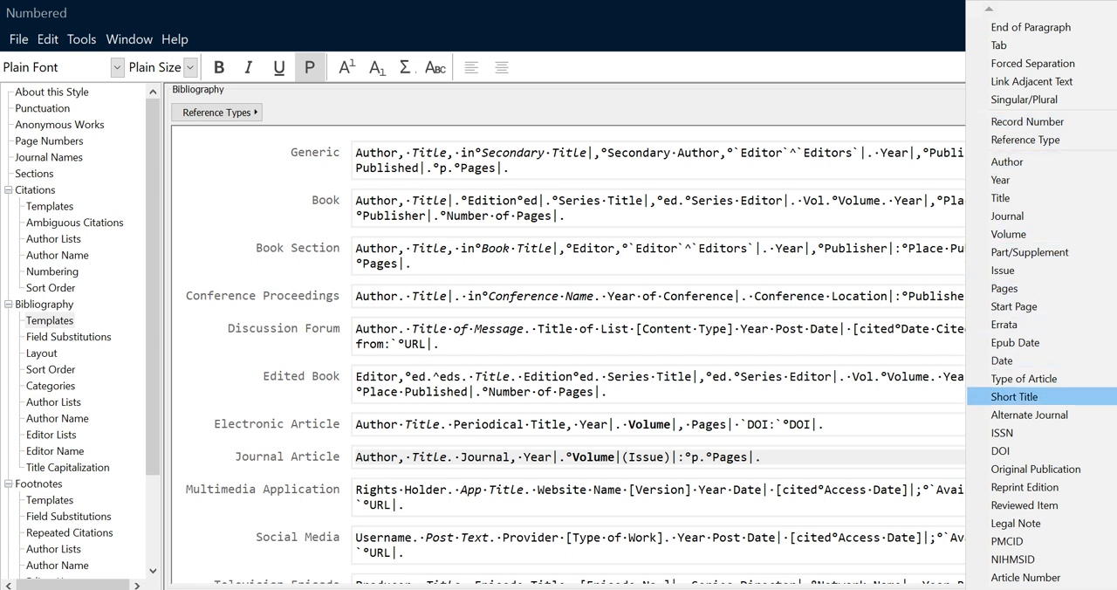
{"action": "left_click", "coordinate": [1012, 451]}
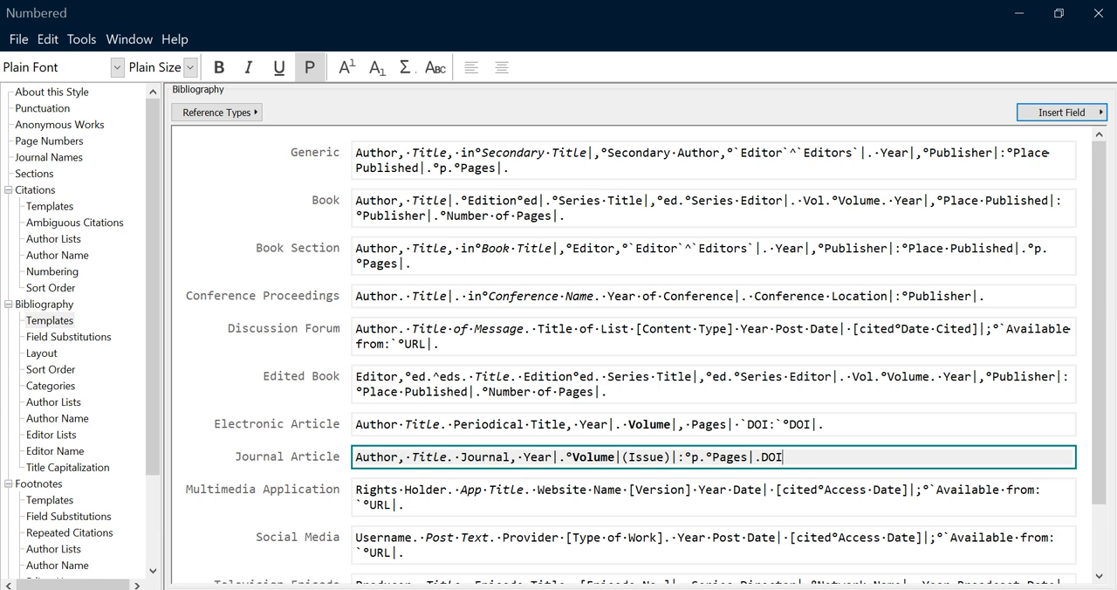
{"action": "type", "text": "."}
{"action": "mouse_move", "coordinate": [1099, 323]}
{"action": "left_mouse_down"}
{"action": "mouse_move", "coordinate": [1099, 384]}
{"action": "mouse_move", "coordinate": [1099, 323]}
{"action": "left_mouse_up"}
{"action": "left_click", "coordinate": [777, 424]}
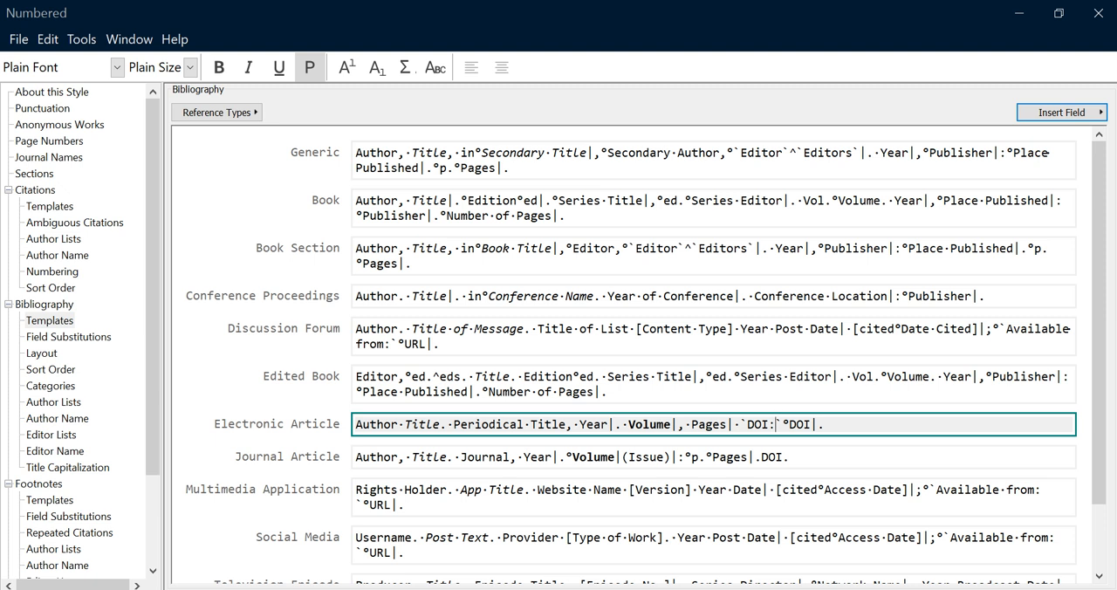
Save the edited output style under the new name "Numbered DOI" and close the style editor
{"action": "key", "text": "alt"}
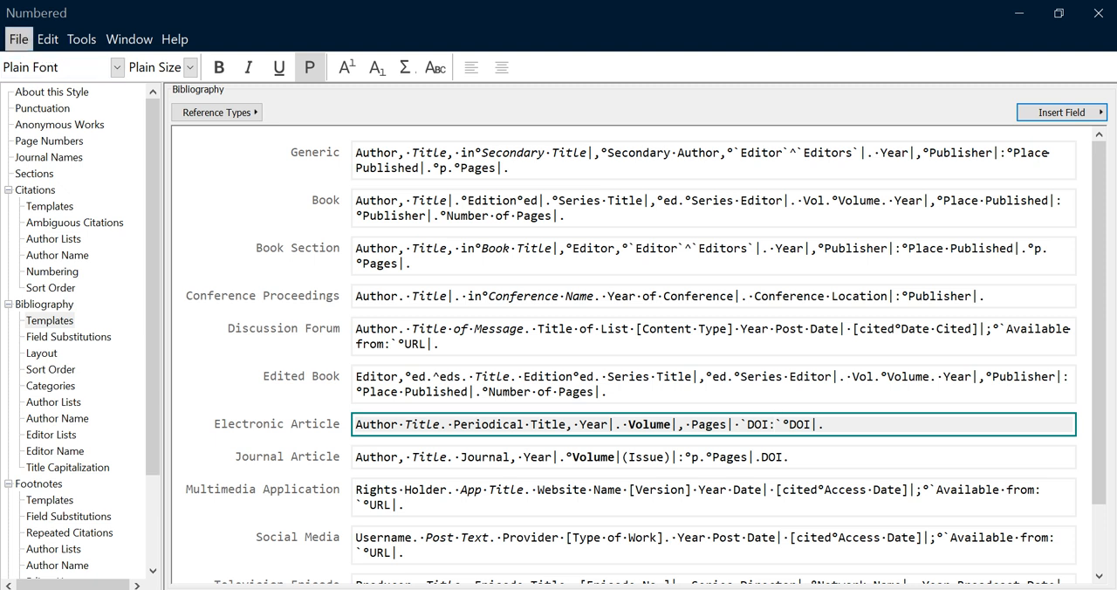
{"action": "left_click", "coordinate": [18, 39]}
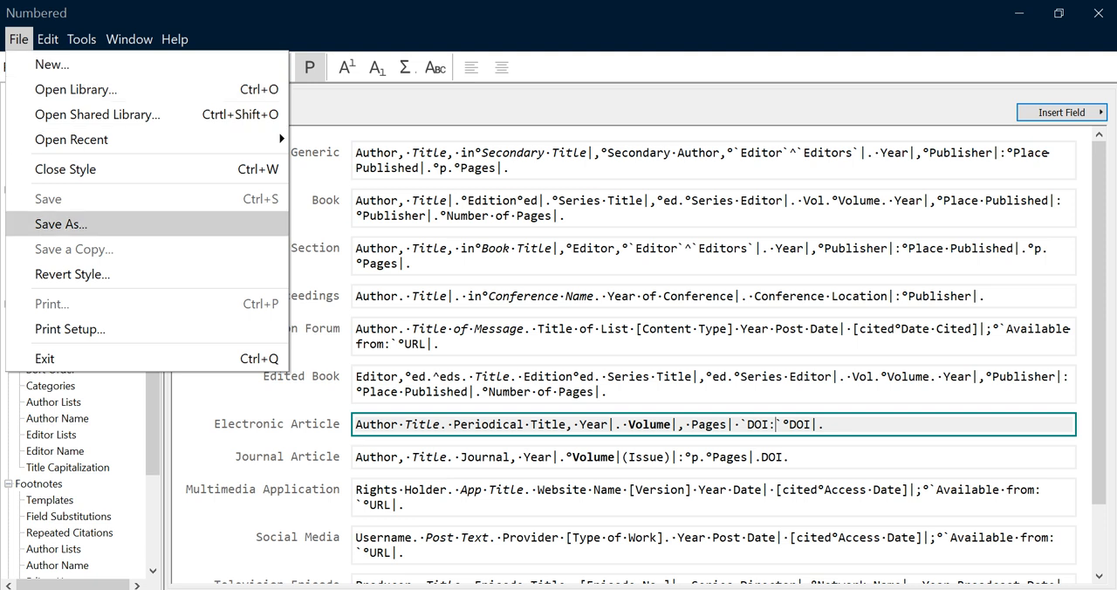
{"action": "key", "text": "Return"}
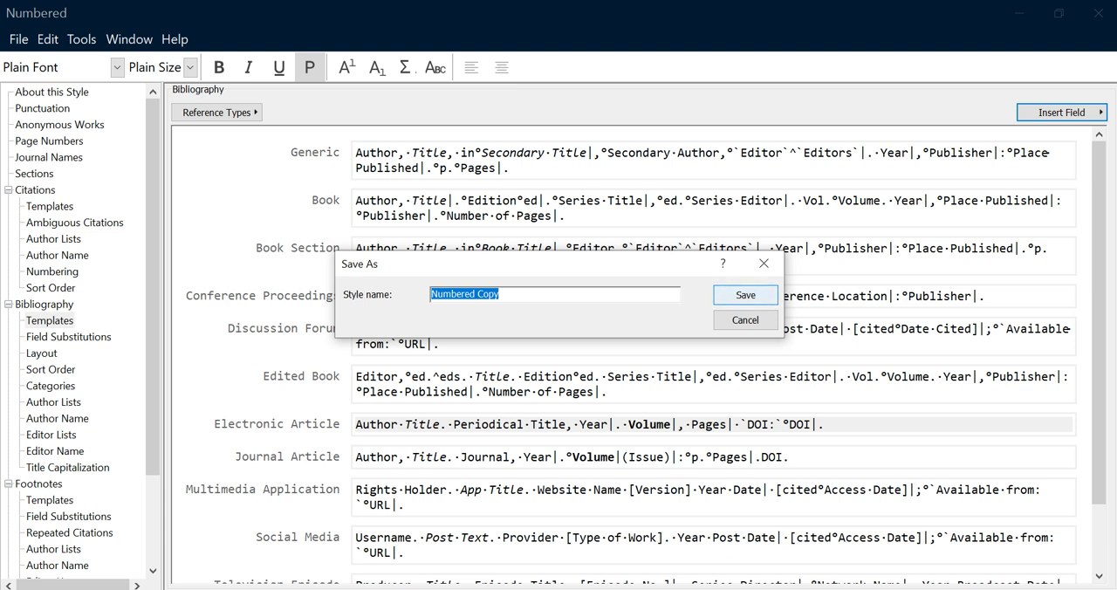
{"action": "key", "text": "Return"}
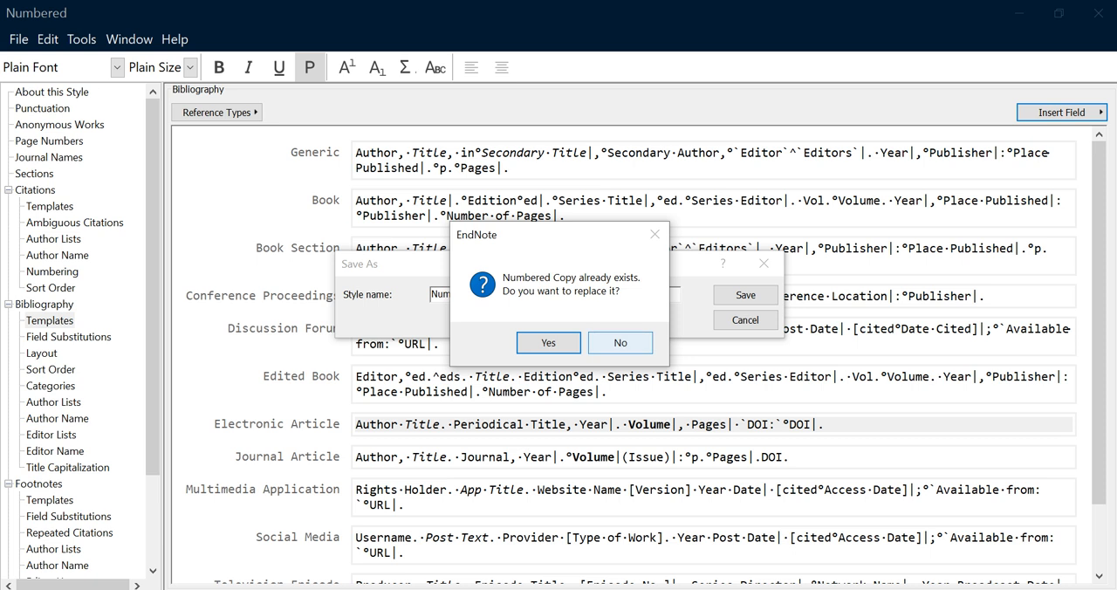
{"action": "left_click", "coordinate": [620, 343]}
{"action": "left_click", "coordinate": [501, 294]}
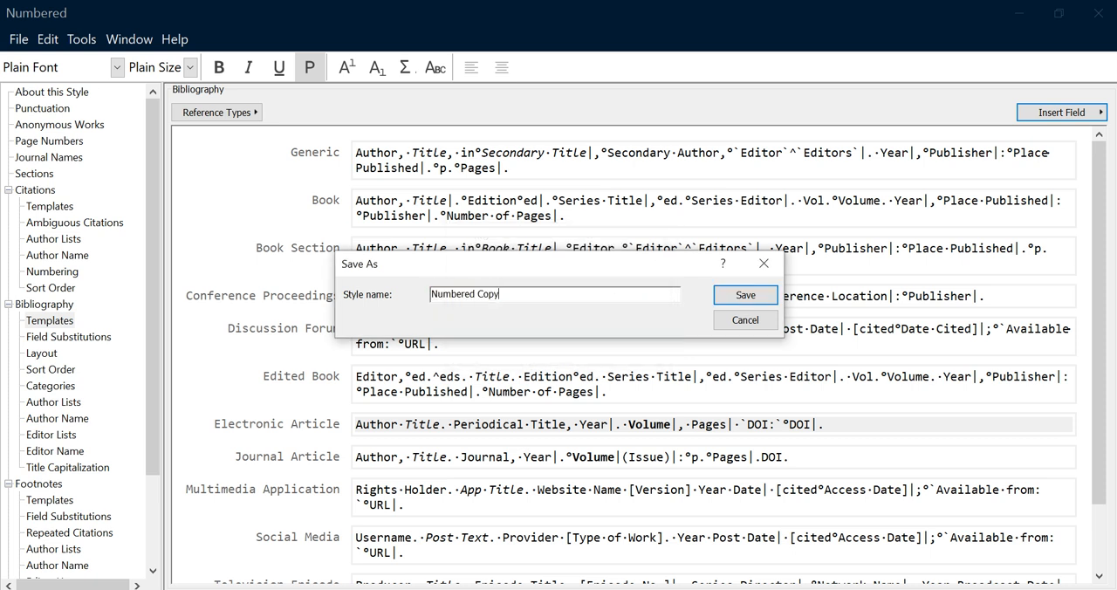
{"action": "double_click", "coordinate": [488, 294]}
{"action": "type", "text": "DOI"}
{"action": "left_click", "coordinate": [745, 295]}
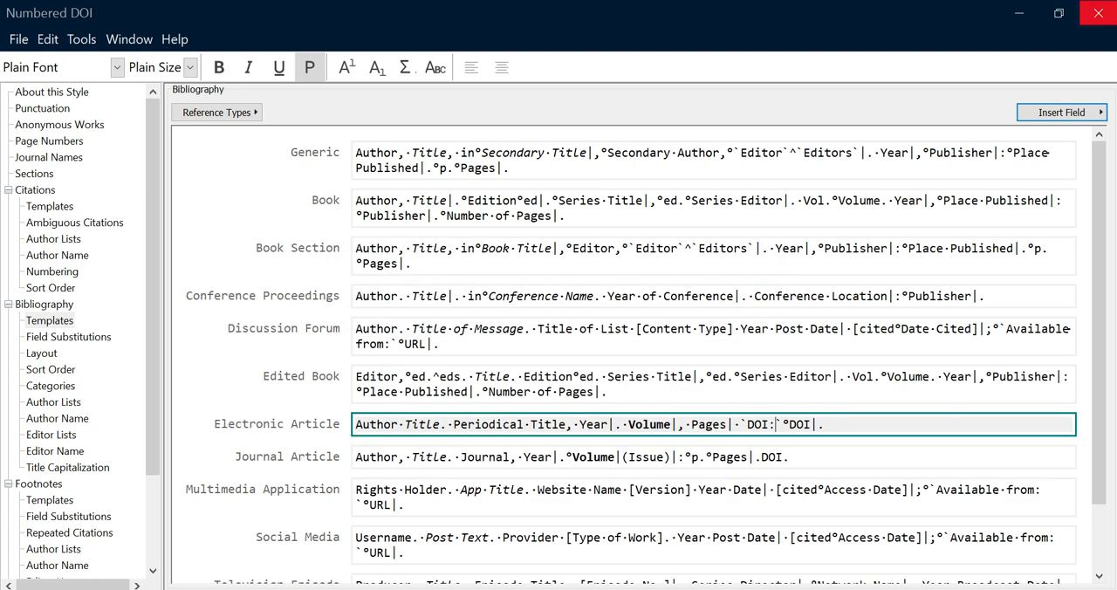
{"action": "left_click", "coordinate": [1099, 13]}
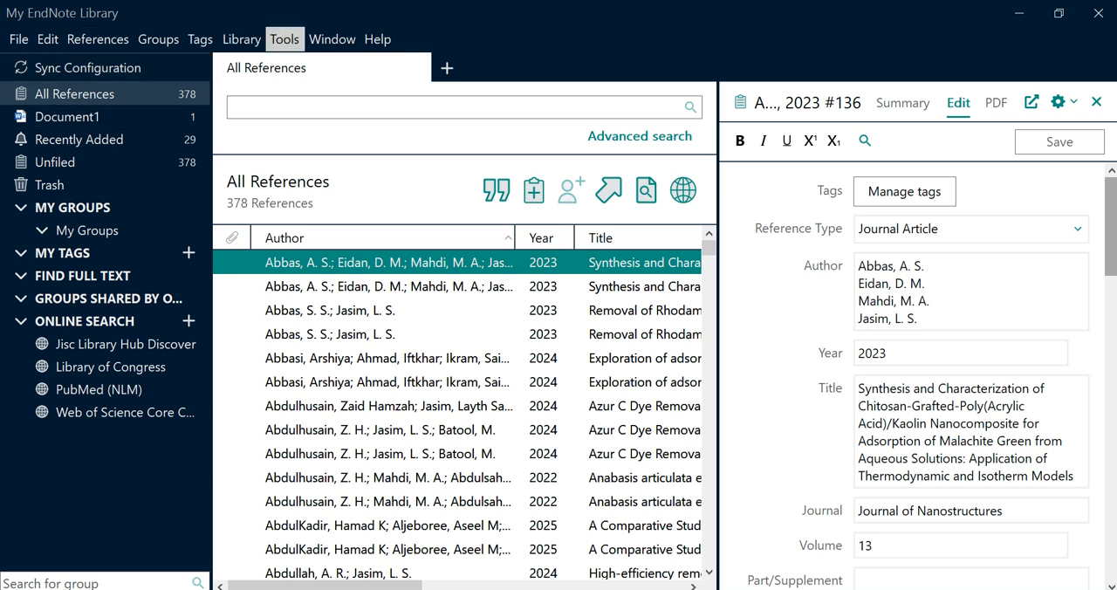
Open the style manager in EndNote from the library window
{"action": "left_click", "coordinate": [285, 39]}
{"action": "mouse_move", "coordinate": [333, 94]}
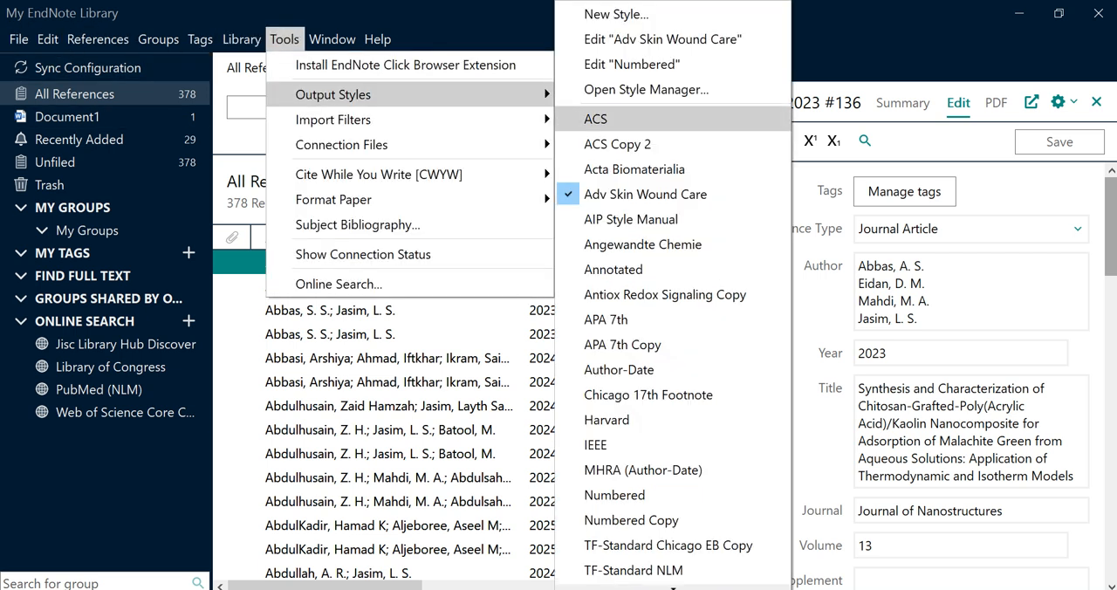
{"action": "left_click", "coordinate": [646, 89]}
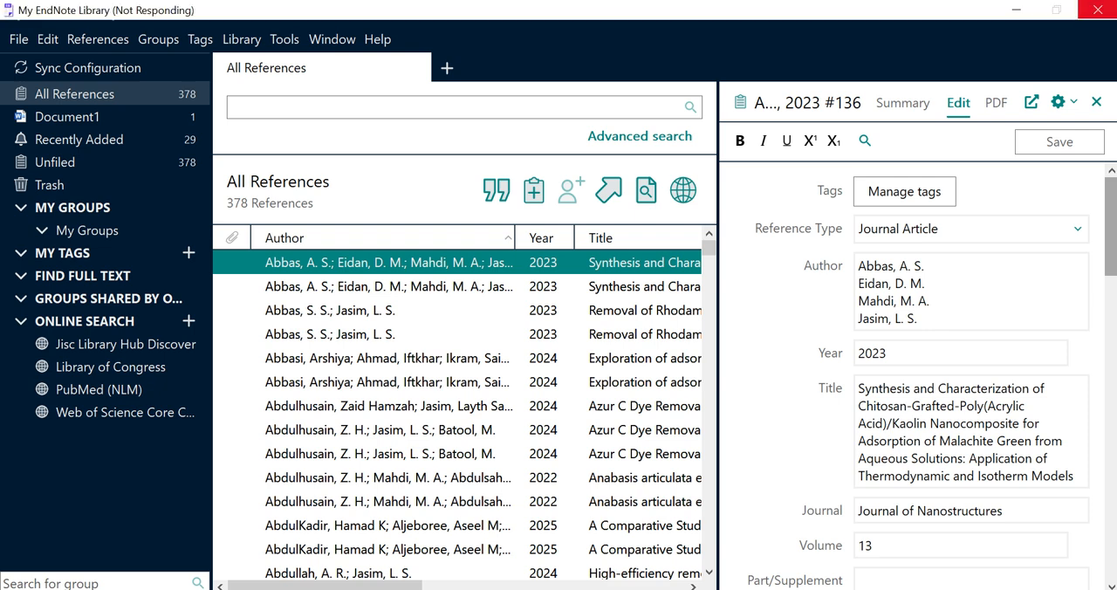
Switch to Word and look through the available bibliography styles for Numbered DOI, then close the list without choosing one
{"action": "key", "text": "alt+Tab"}
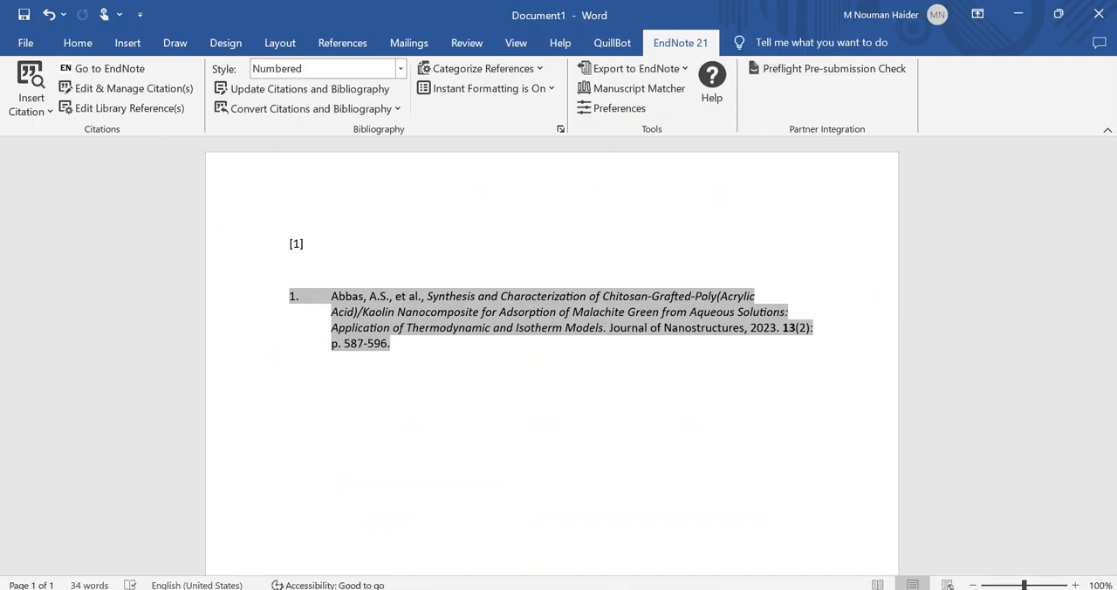
{"action": "left_click", "coordinate": [400, 68]}
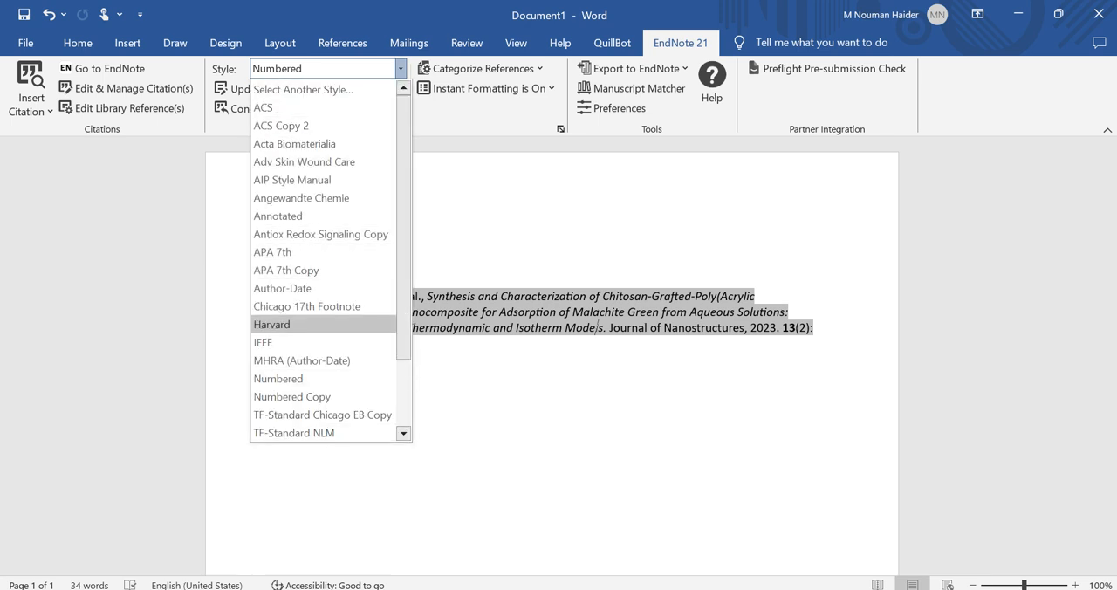
{"action": "scroll", "coordinate": [306, 307], "scroll_direction": "down", "scroll_amount": 1}
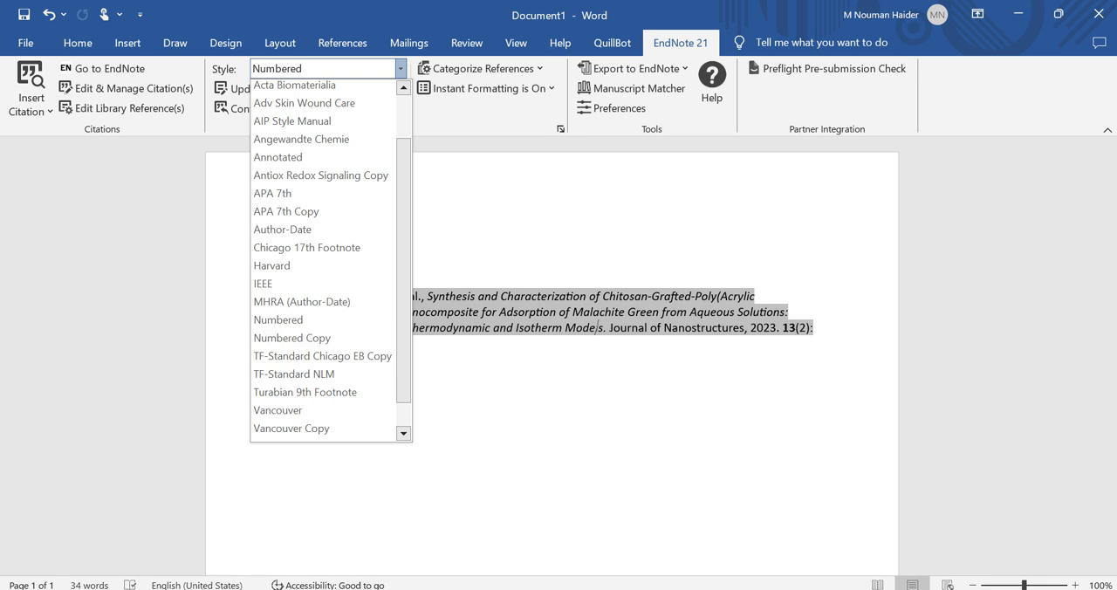
{"action": "left_click", "coordinate": [597, 329]}
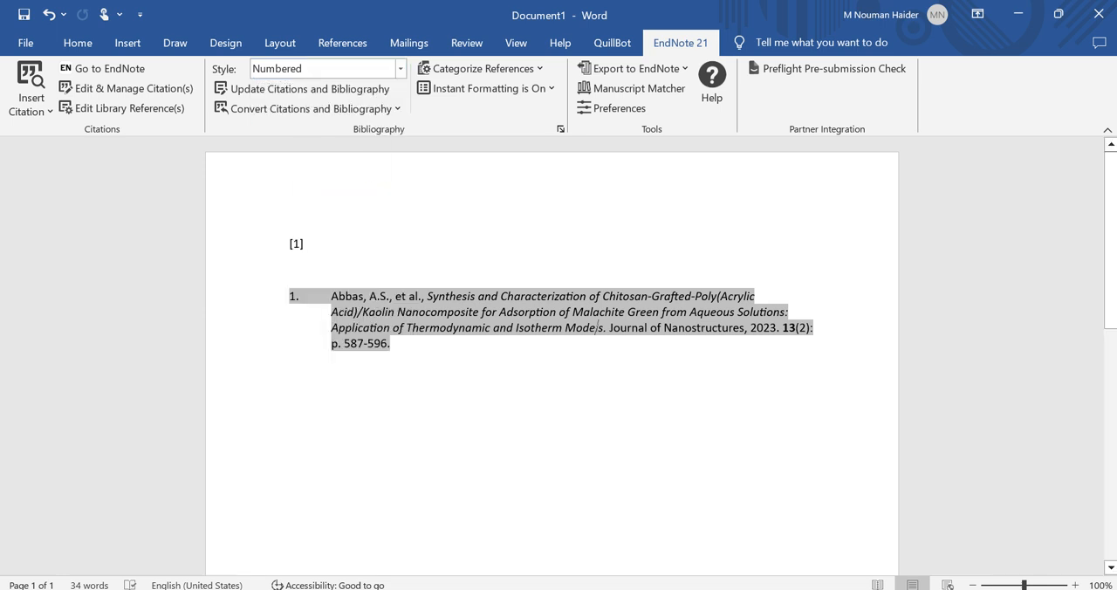
Switch to the EndNote style manager, enable the Numbered DOI style in the list and close the manager
{"action": "mouse_move", "coordinate": [579, 588]}
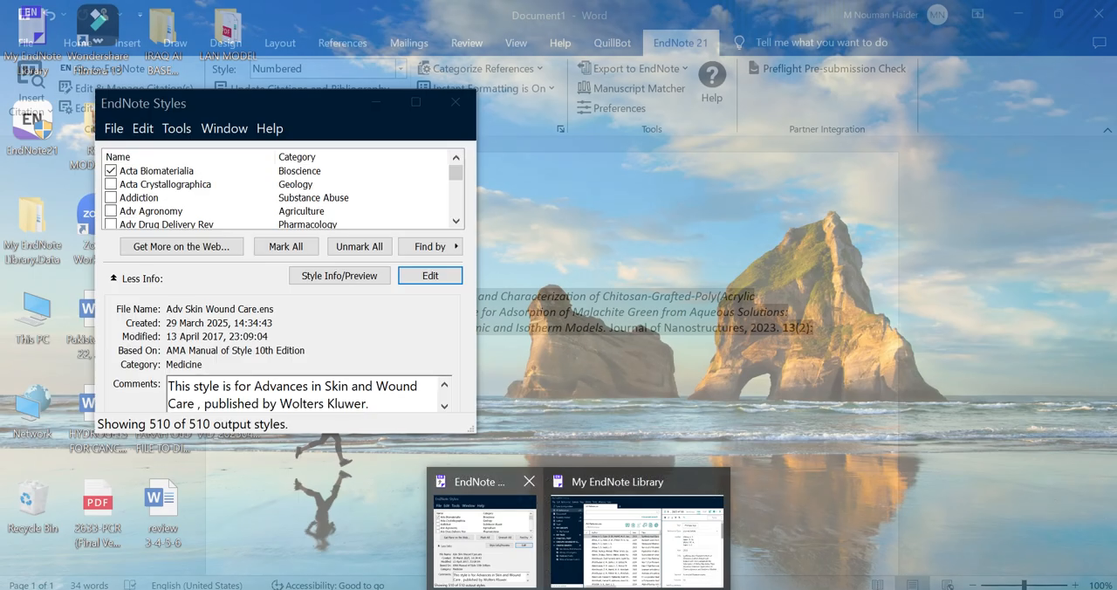
{"action": "left_click", "coordinate": [489, 537]}
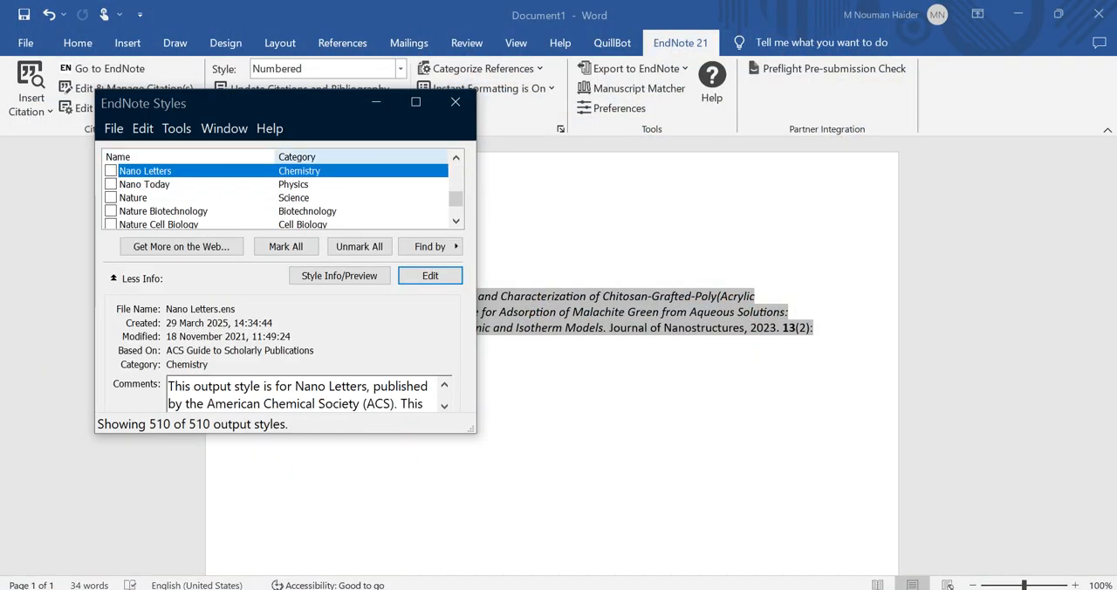
{"action": "left_click_drag", "start_coordinate": [456, 199], "coordinate": [456, 195]}
{"action": "scroll", "coordinate": [284, 191], "scroll_direction": "down", "scroll_amount": 5}
{"action": "key", "text": "n"}
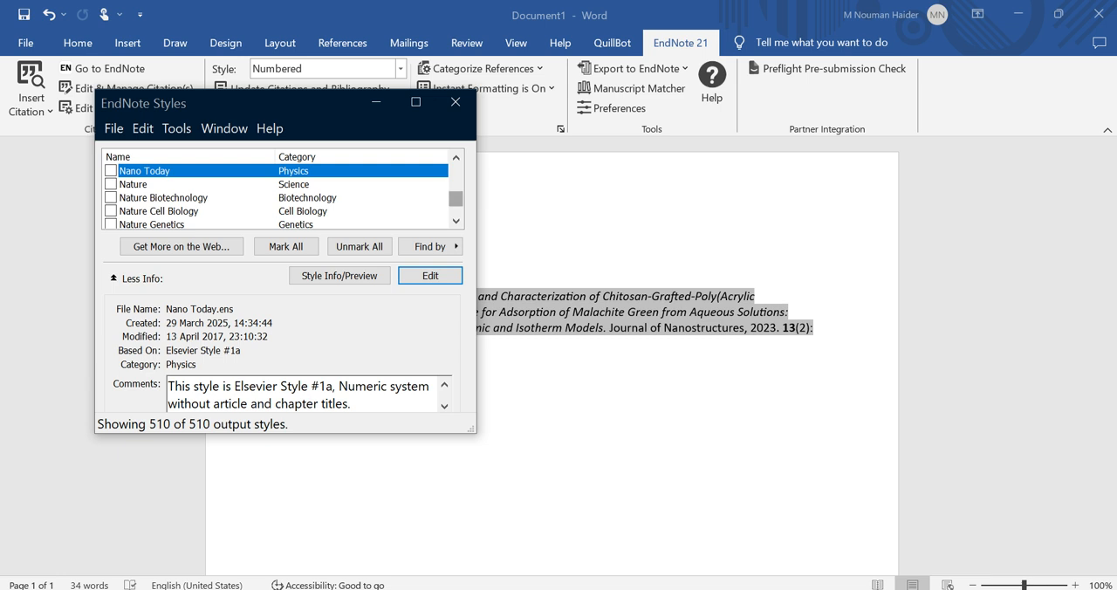
{"action": "scroll", "coordinate": [283, 191], "scroll_direction": "down", "scroll_amount": 2}
{"action": "scroll", "coordinate": [283, 191], "scroll_direction": "down", "scroll_amount": 2}
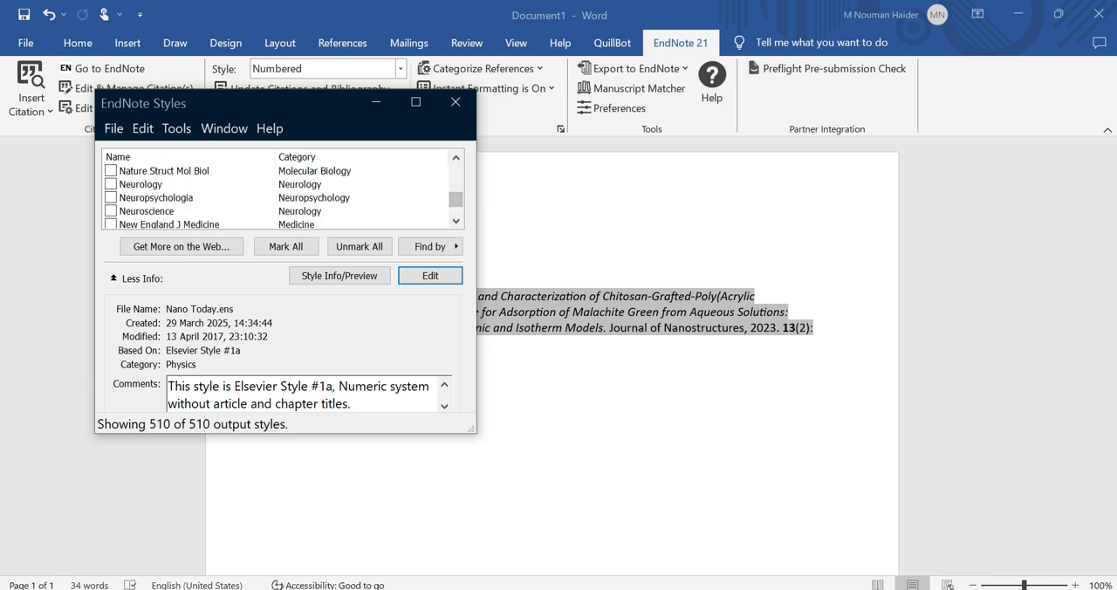
{"action": "scroll", "coordinate": [284, 191], "scroll_direction": "down", "scroll_amount": 2}
{"action": "scroll", "coordinate": [284, 191], "scroll_direction": "down", "scroll_amount": 3}
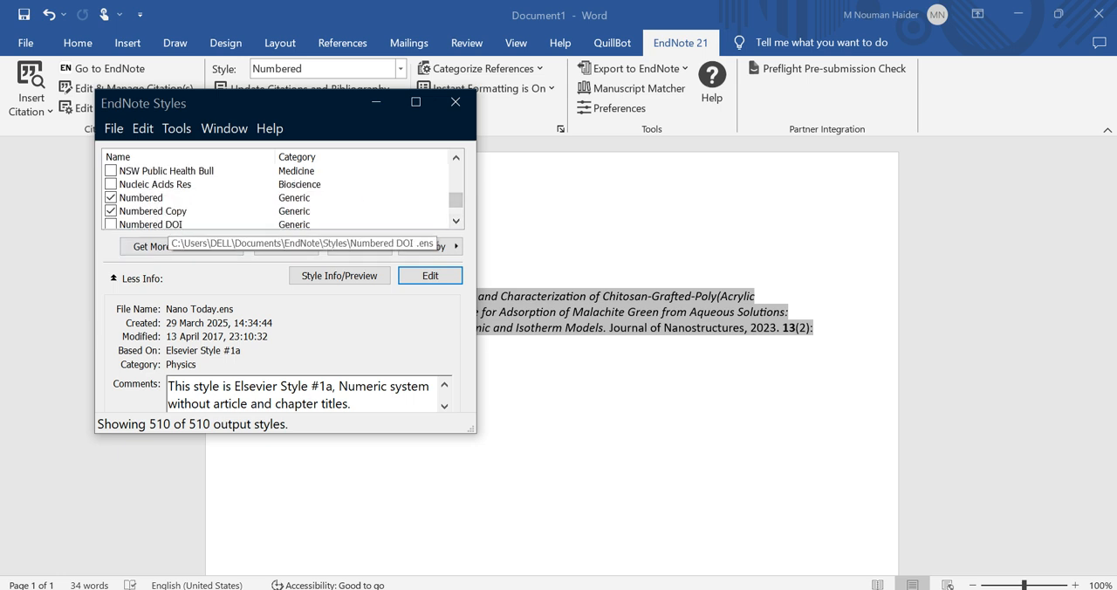
{"action": "left_click", "coordinate": [456, 221]}
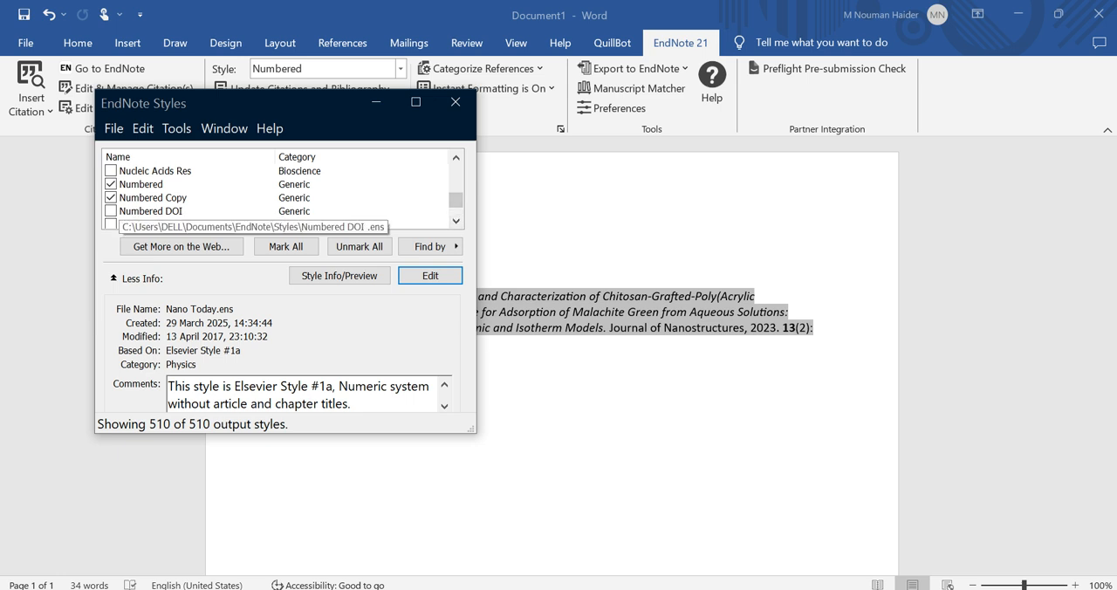
{"action": "left_click", "coordinate": [111, 210]}
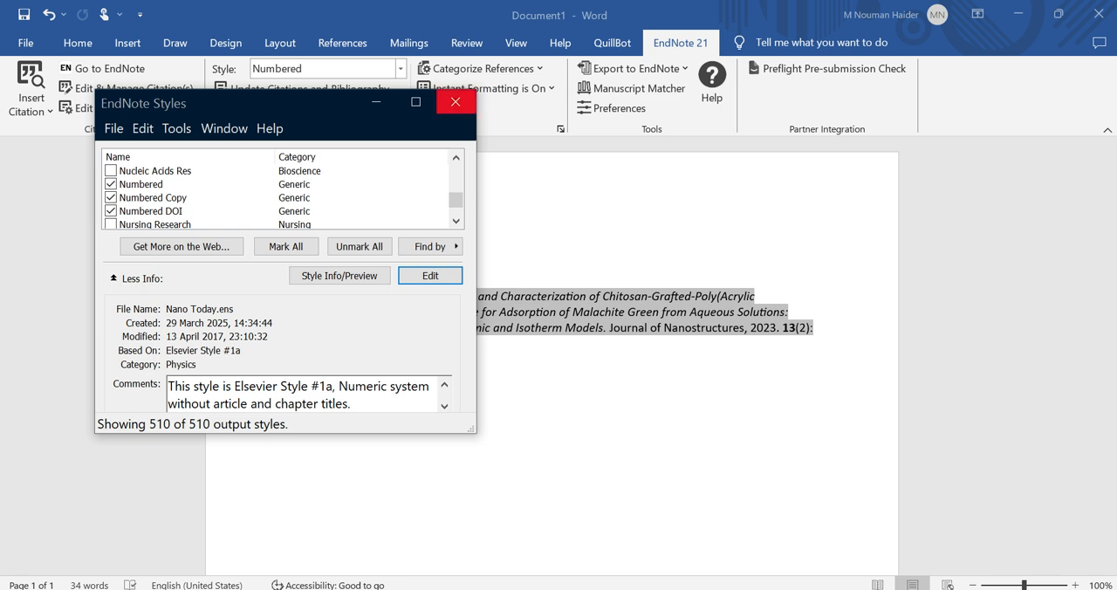
{"action": "left_click", "coordinate": [455, 101]}
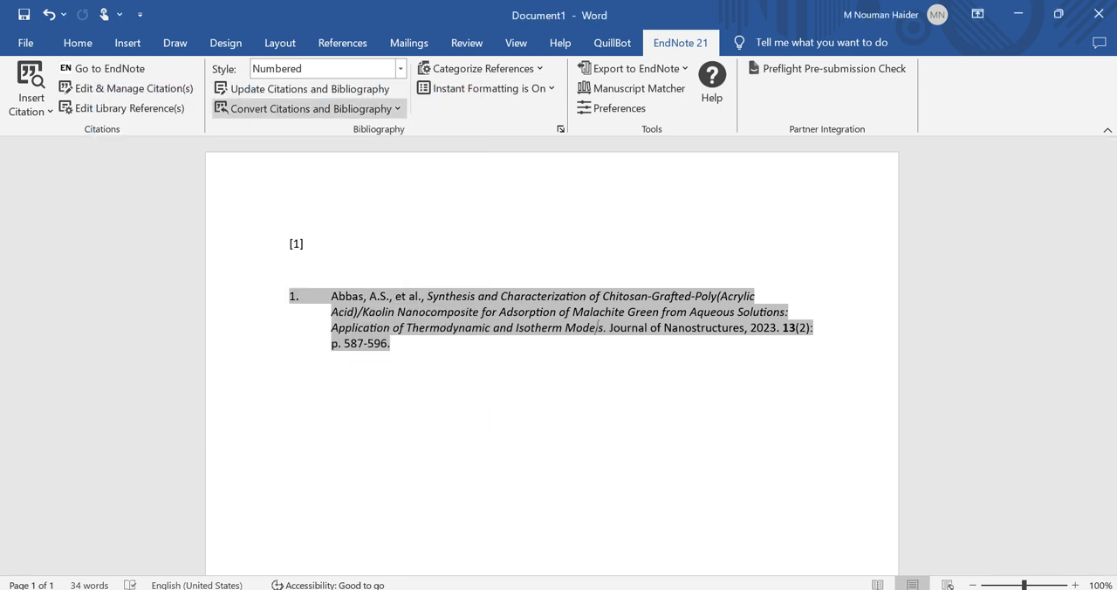
Apply the Numbered DOI style to the Word document and examine the DOI at the end of the bibliography entry
{"action": "left_click", "coordinate": [400, 69]}
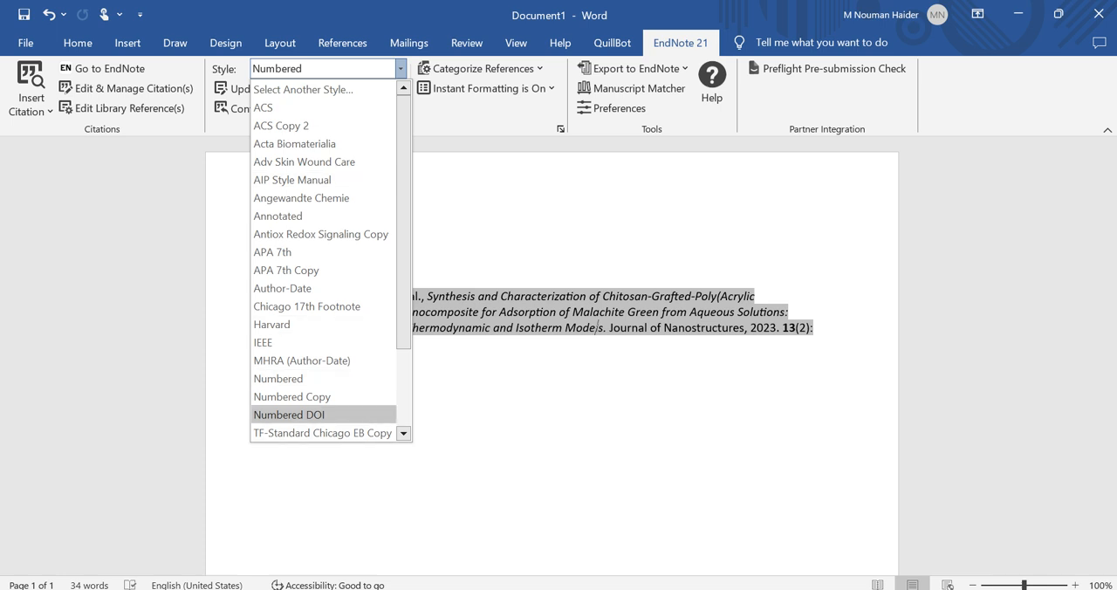
{"action": "left_click", "coordinate": [289, 415]}
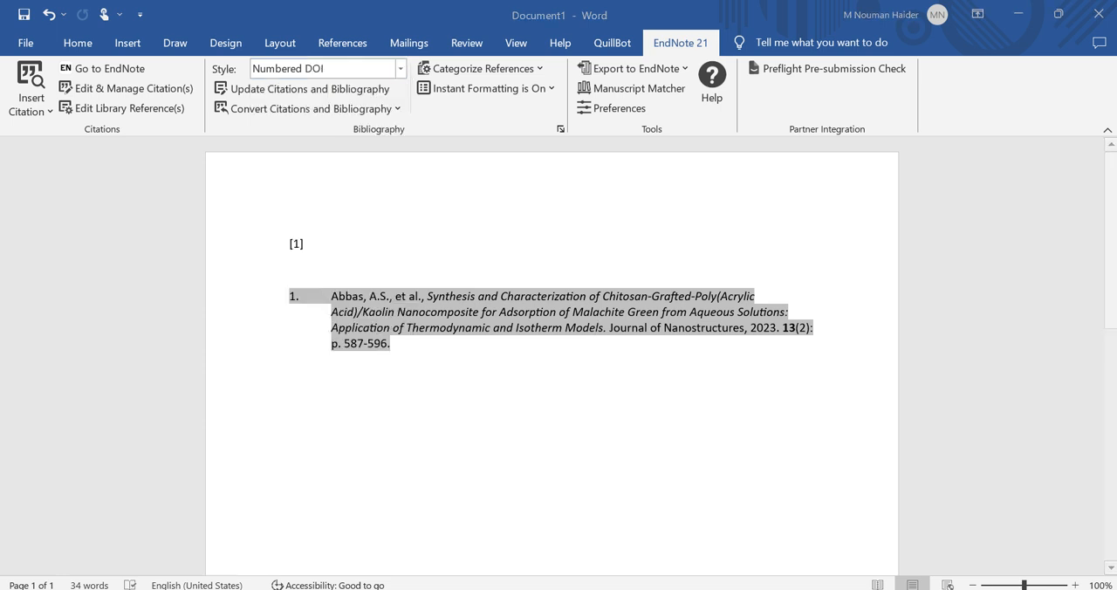
{"action": "left_click", "coordinate": [290, 369]}
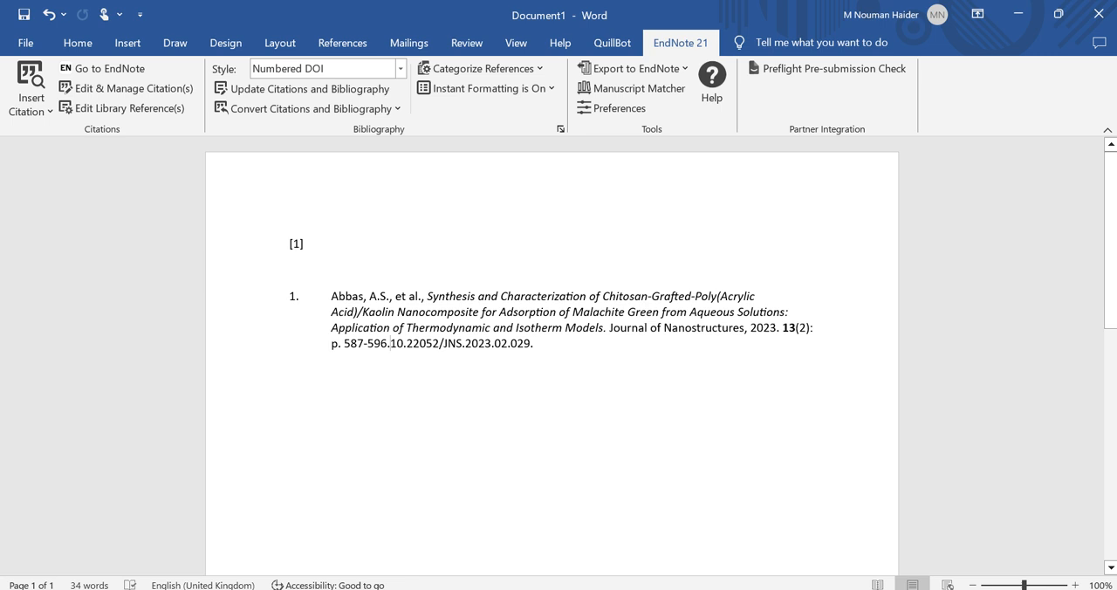
{"action": "left_click_drag", "start_coordinate": [390, 343], "coordinate": [541, 343]}
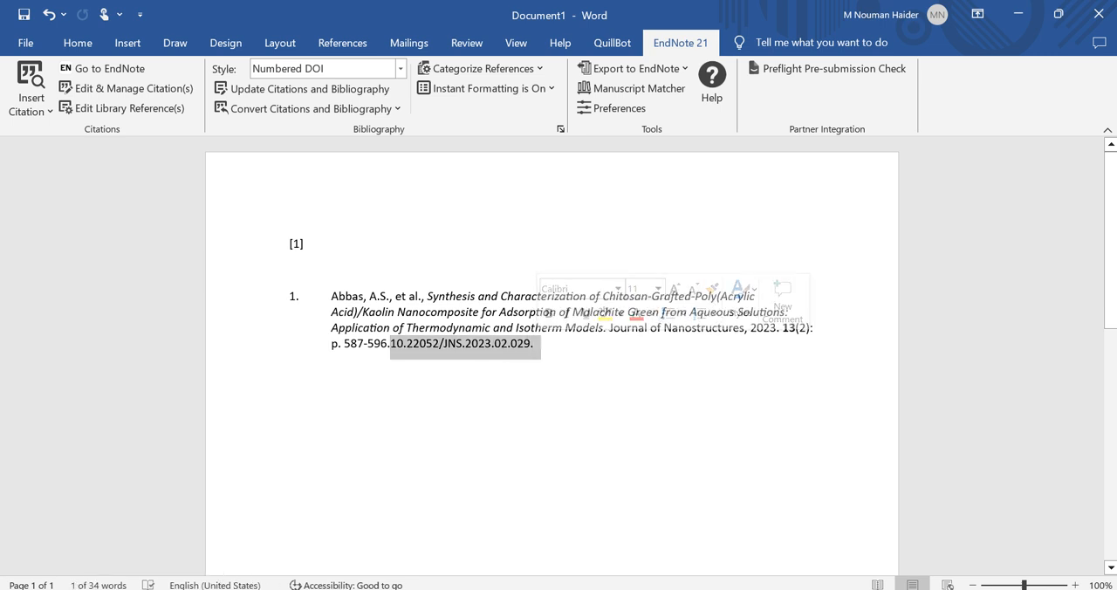
{"action": "left_click", "coordinate": [420, 344]}
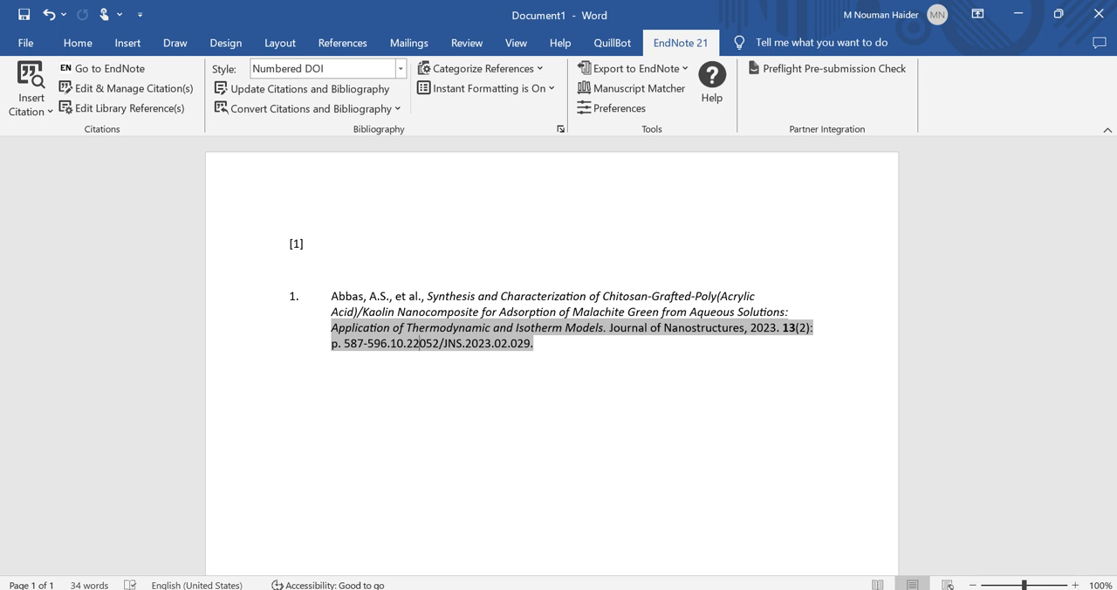
Switch to the browser, check the DOI on the chitosan-grafted kaolin nanocomposite article page and open a new tab
{"action": "left_click", "coordinate": [537, 589]}
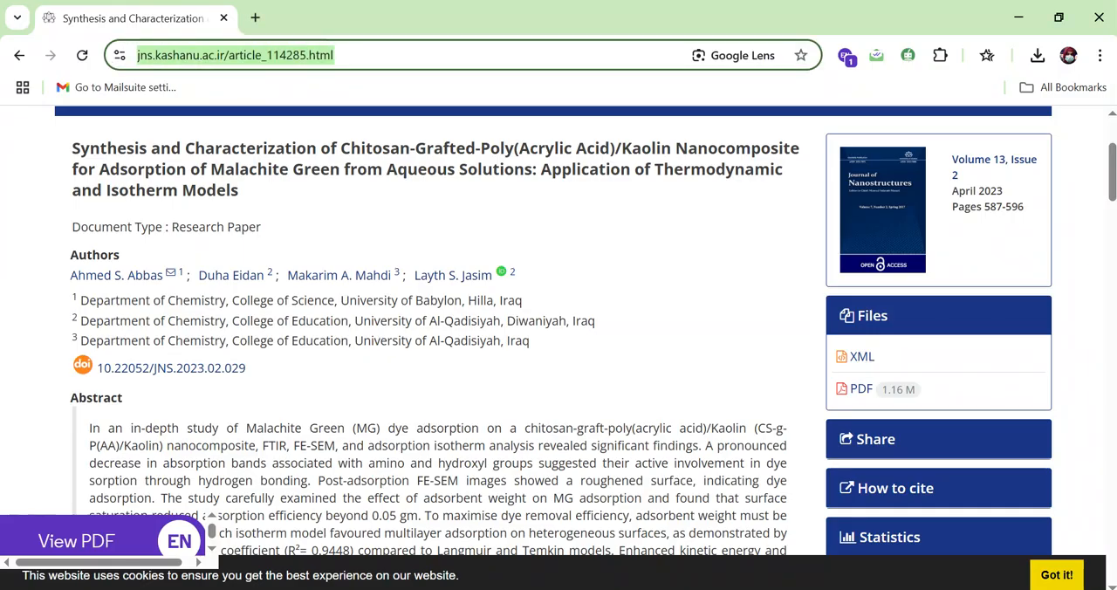
{"action": "left_click_drag", "start_coordinate": [638, 446], "coordinate": [317, 383]}
{"action": "left_click", "coordinate": [318, 382]}
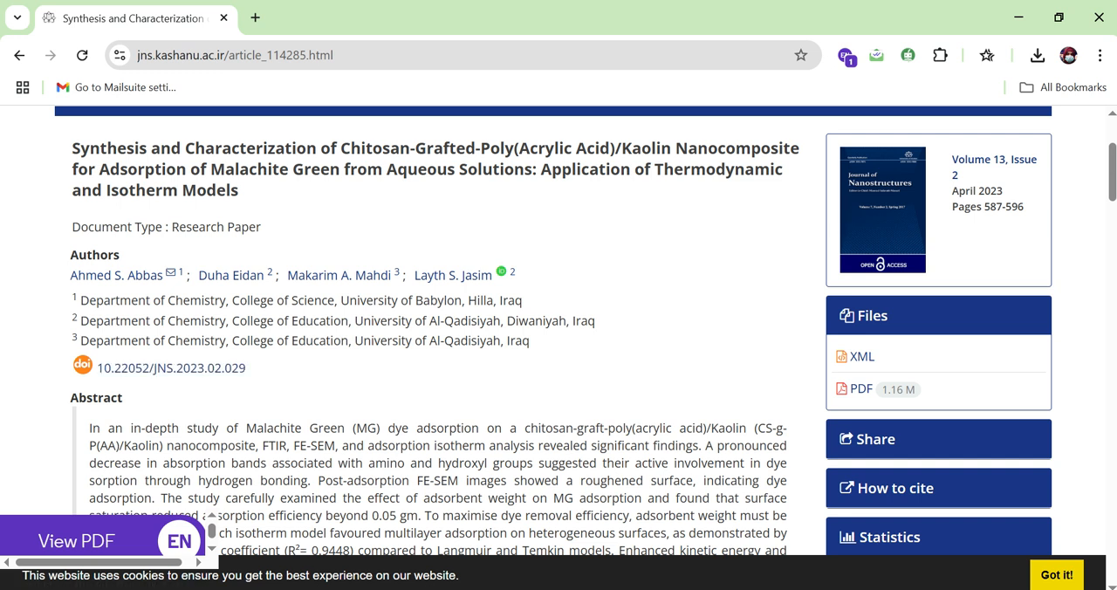
{"action": "key", "text": "ctrl+t"}
Switch to the EndNote library and examine the DOI fields of several references for one without a DOI
{"action": "key", "text": "alt+Tab"}
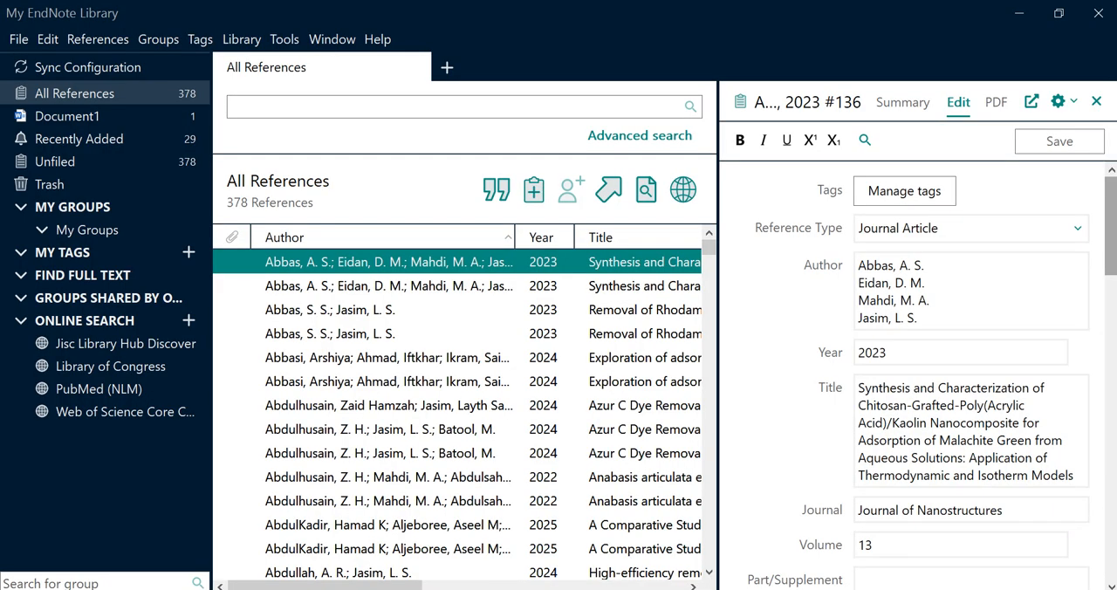
{"action": "left_click", "coordinate": [330, 310]}
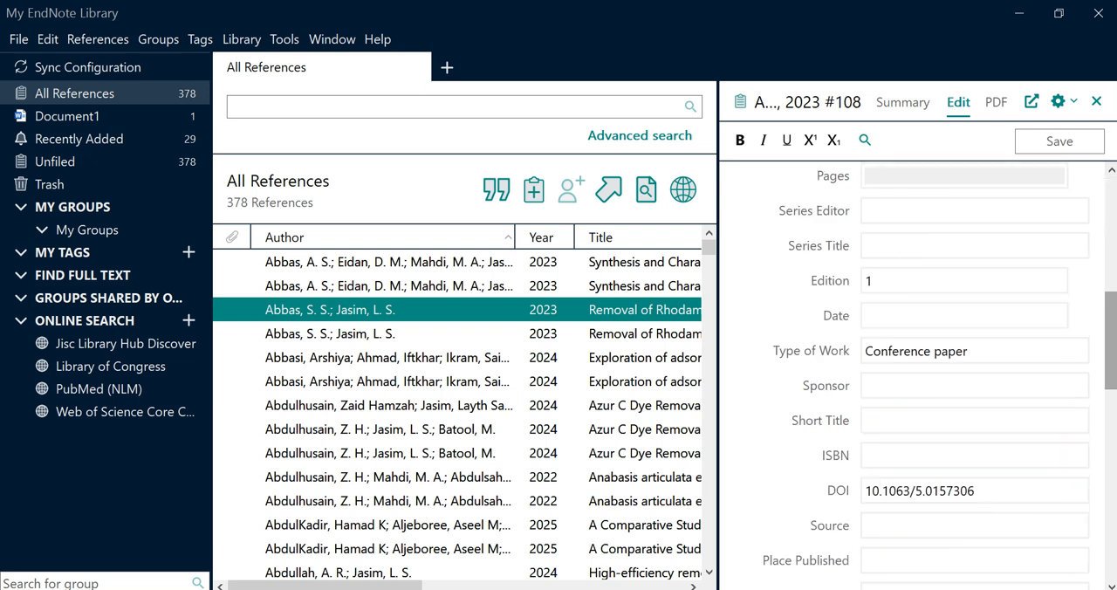
{"action": "scroll", "coordinate": [459, 410], "scroll_direction": "down", "scroll_amount": 20}
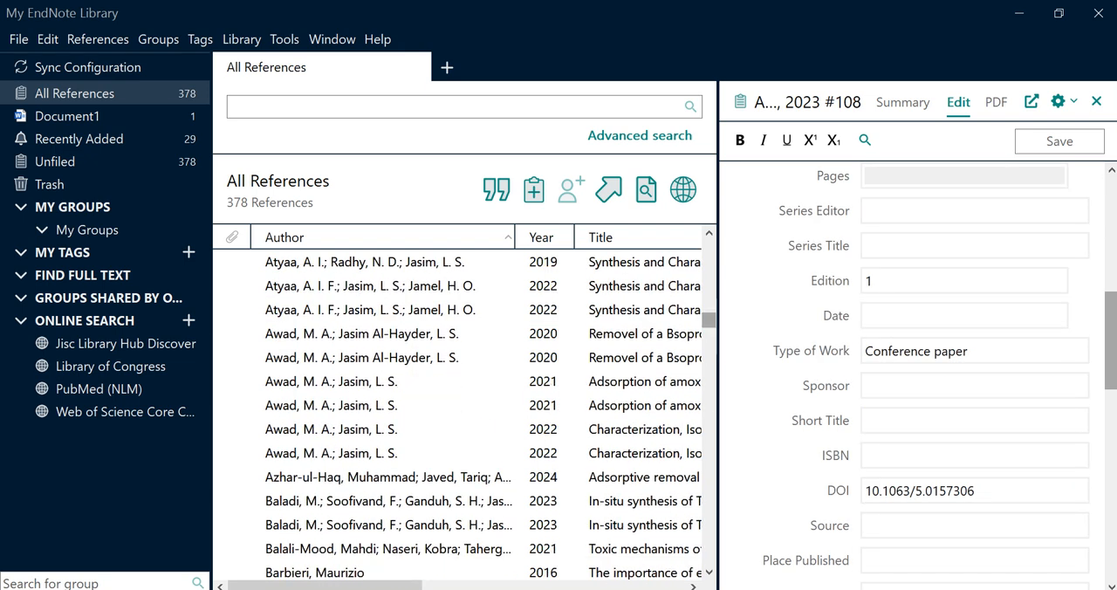
{"action": "left_click", "coordinate": [389, 477]}
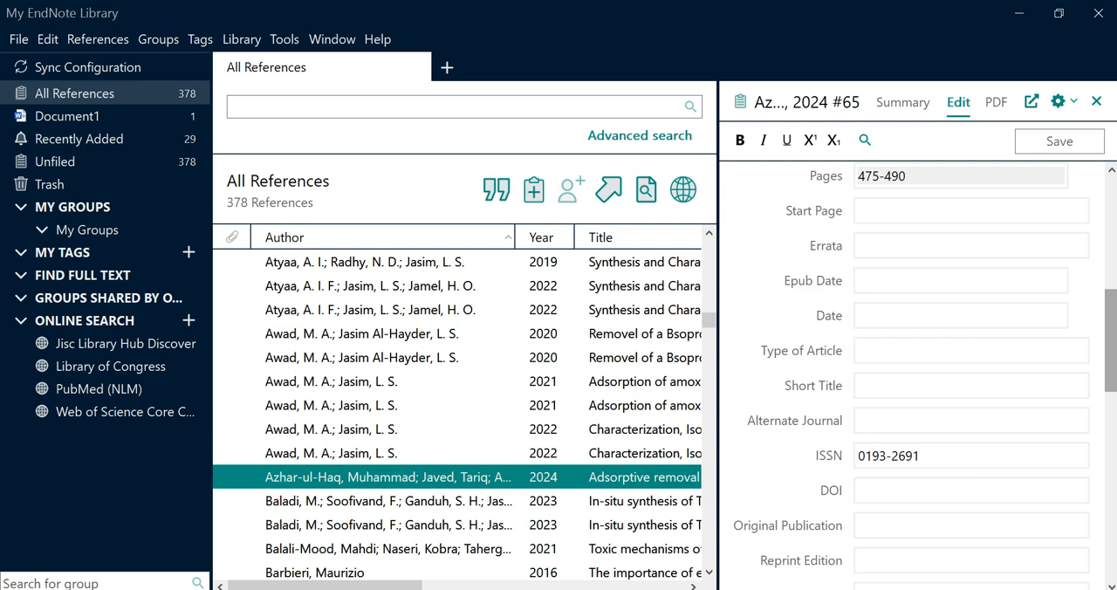
{"action": "left_click", "coordinate": [363, 334]}
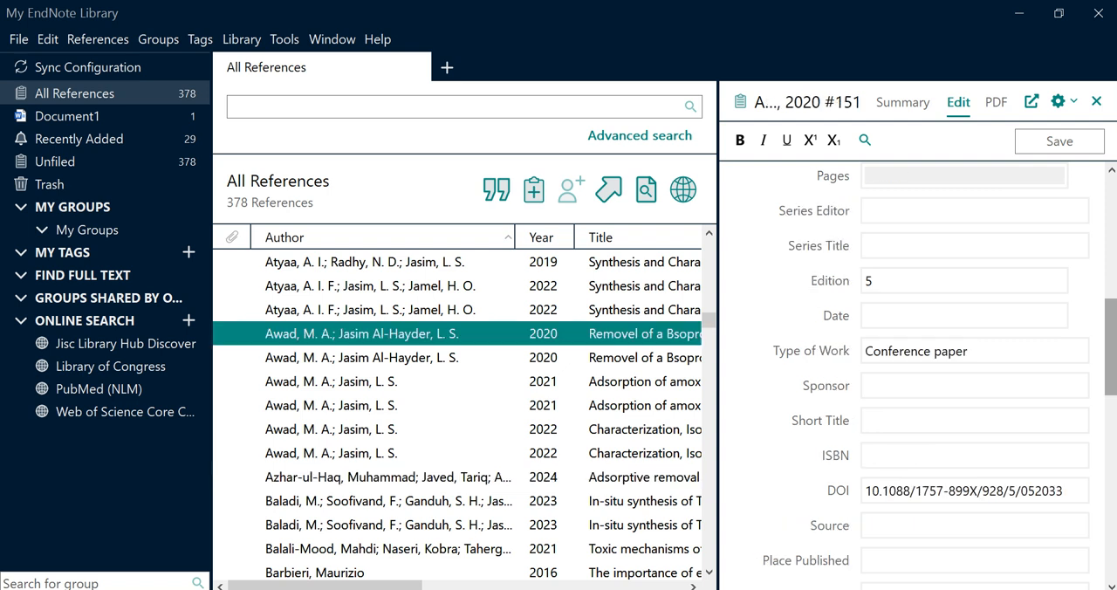
{"action": "key", "text": "alt+Tab"}
{"action": "mouse_move", "coordinate": [1111, 347]}
{"action": "left_mouse_down"}
{"action": "mouse_move", "coordinate": [1111, 237]}
{"action": "mouse_move", "coordinate": [1111, 333]}
{"action": "left_mouse_up"}
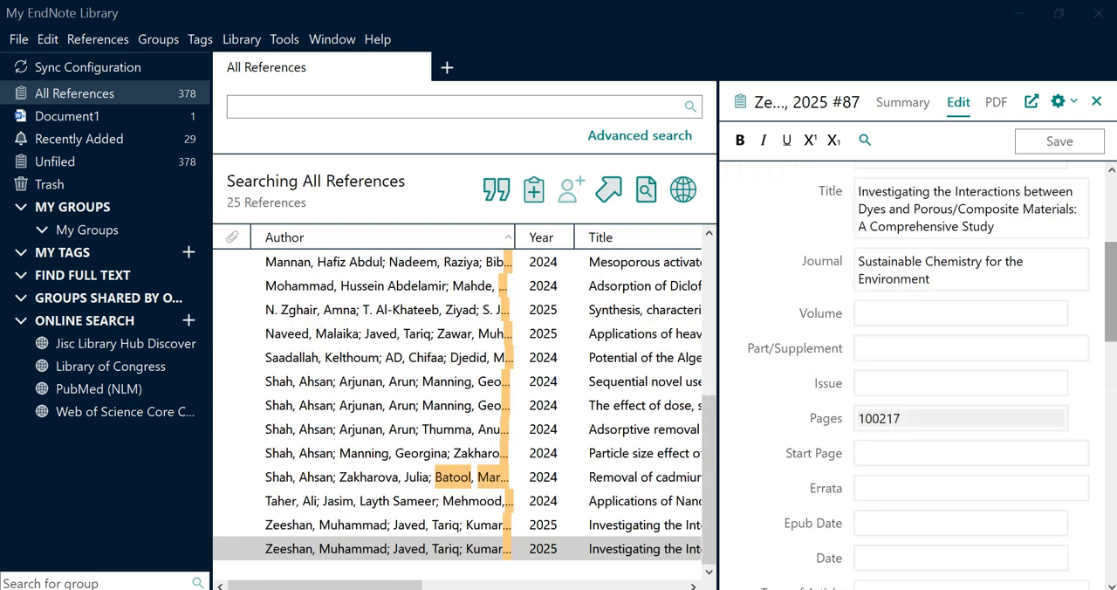
Copy the title "Investigating the Interactions between Dyes and Porous/Composite Materials: A Comprehensive Study" from its reference and find the article in the browser
{"action": "left_click", "coordinate": [860, 192]}
{"action": "key", "text": "ctrl+a"}
{"action": "key", "text": "ctrl+c"}
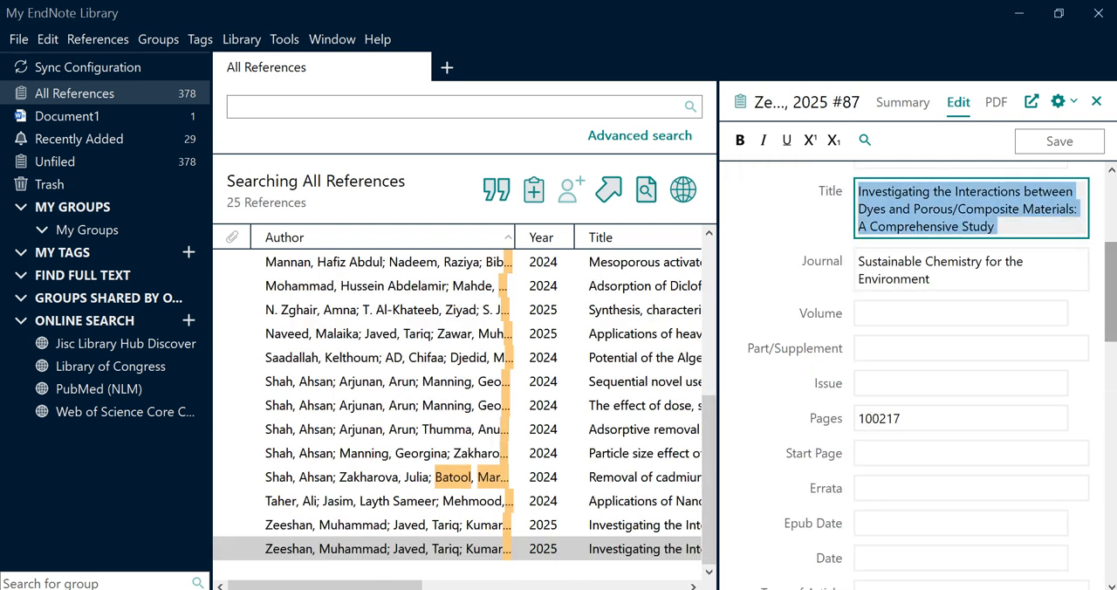
{"action": "key", "text": "alt+Tab"}
{"action": "left_click", "coordinate": [409, 357]}
{"action": "key", "text": "ctrl+v"}
{"action": "key", "text": "Return"}
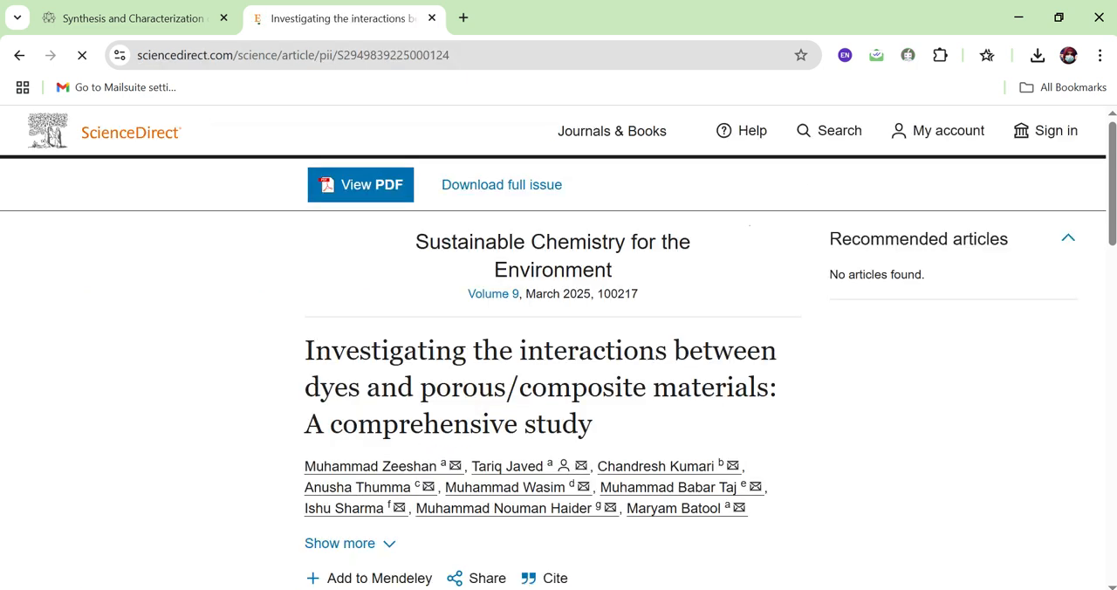
Compare how the DOI is shown on the ScienceDirect article page and on the Journal of Nanostructures page
{"action": "scroll", "coordinate": [558, 349], "scroll_direction": "down", "scroll_amount": 3}
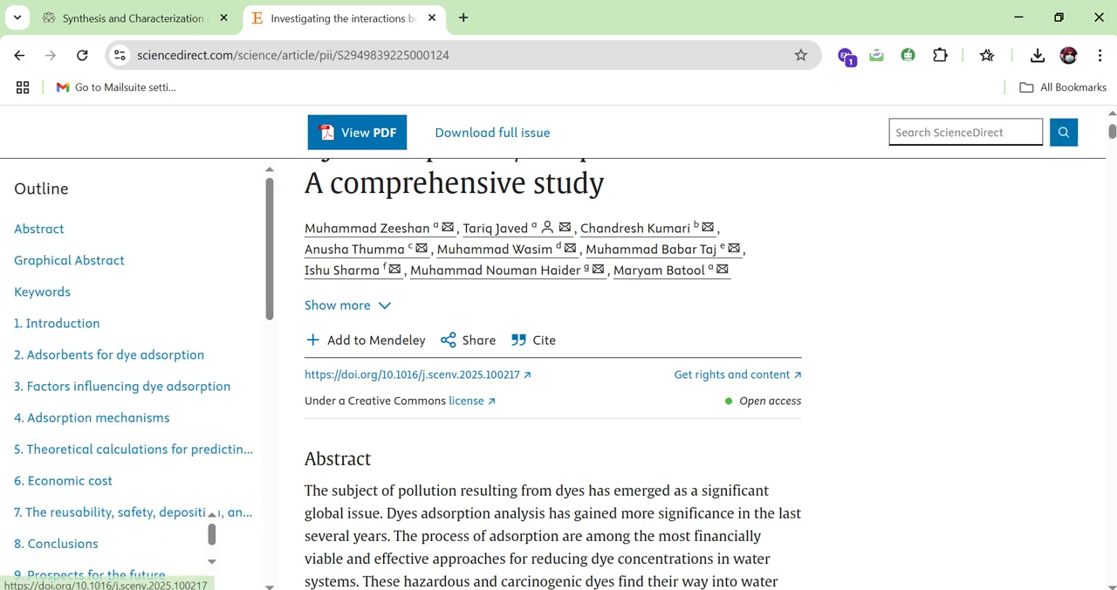
{"action": "left_click", "coordinate": [150, 18]}
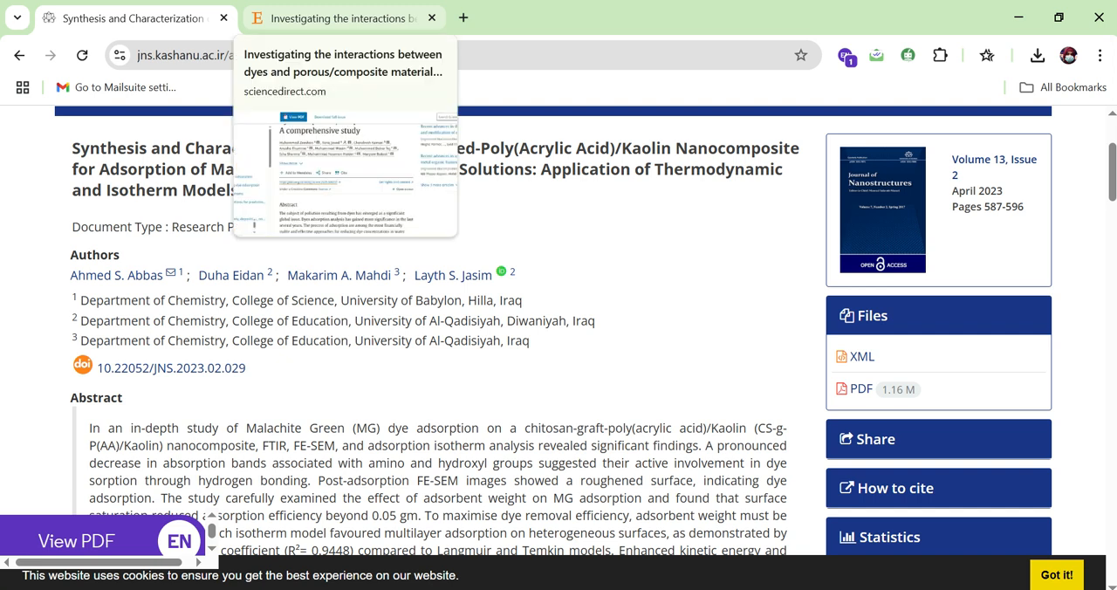
{"action": "left_click", "coordinate": [341, 17]}
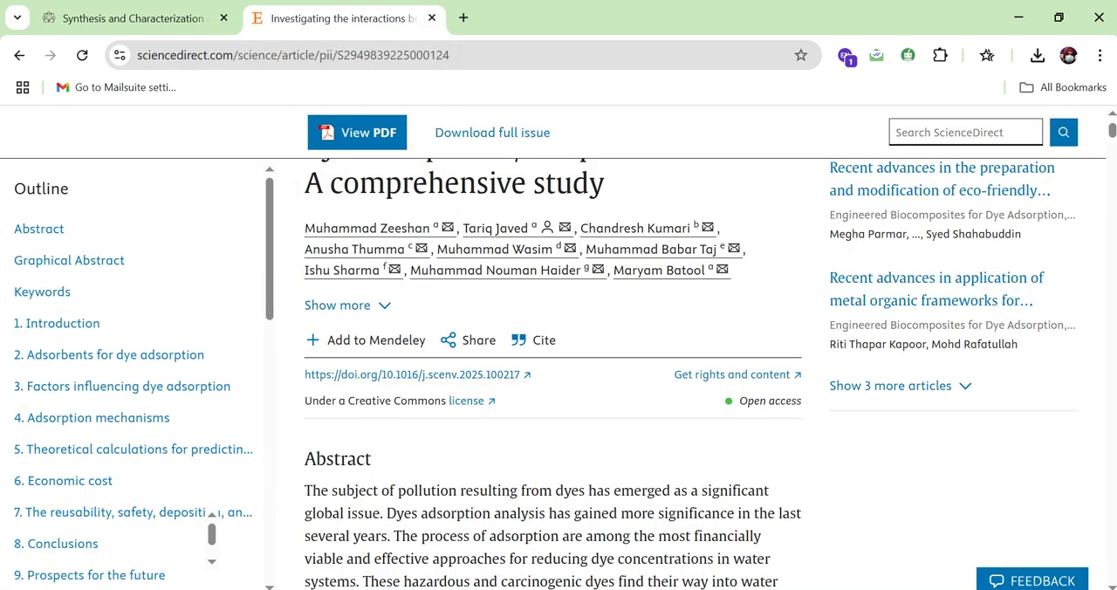
{"action": "left_click", "coordinate": [131, 18]}
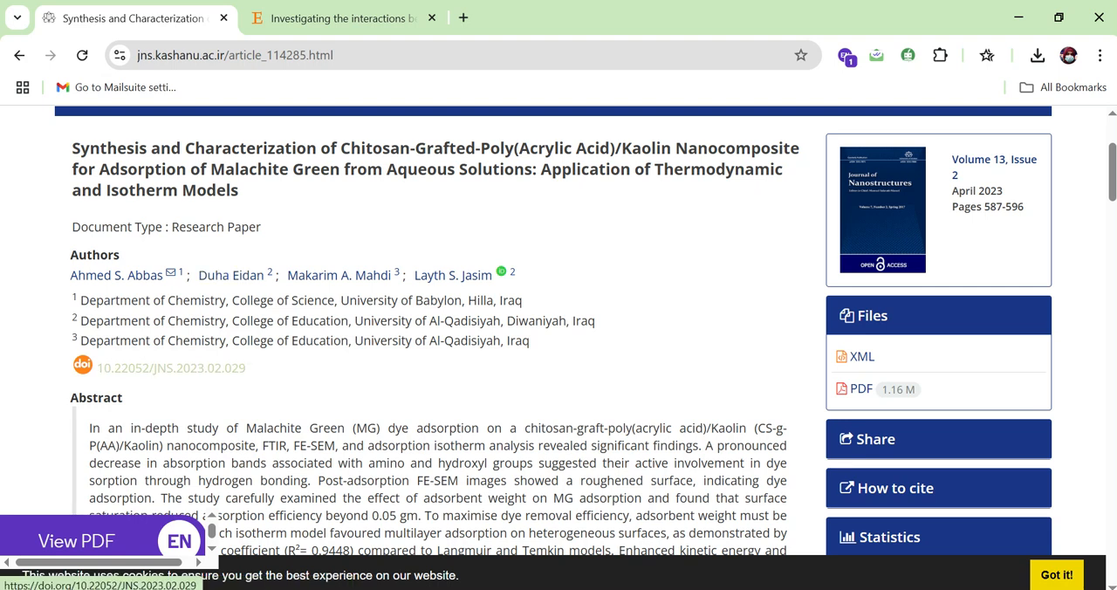
{"action": "left_click", "coordinate": [340, 17]}
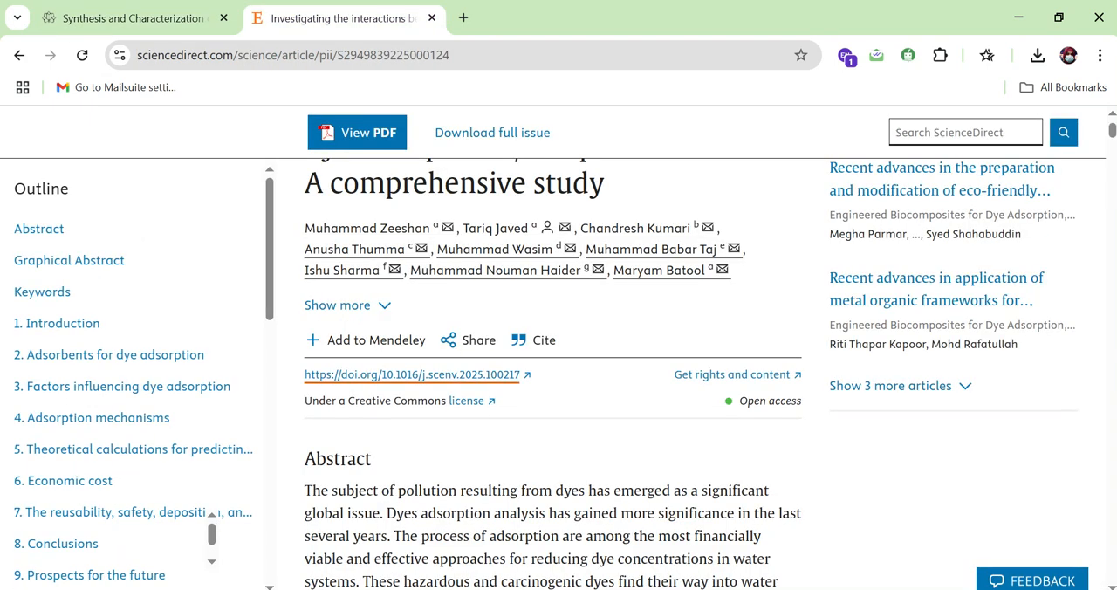
{"action": "right_click", "coordinate": [406, 374]}
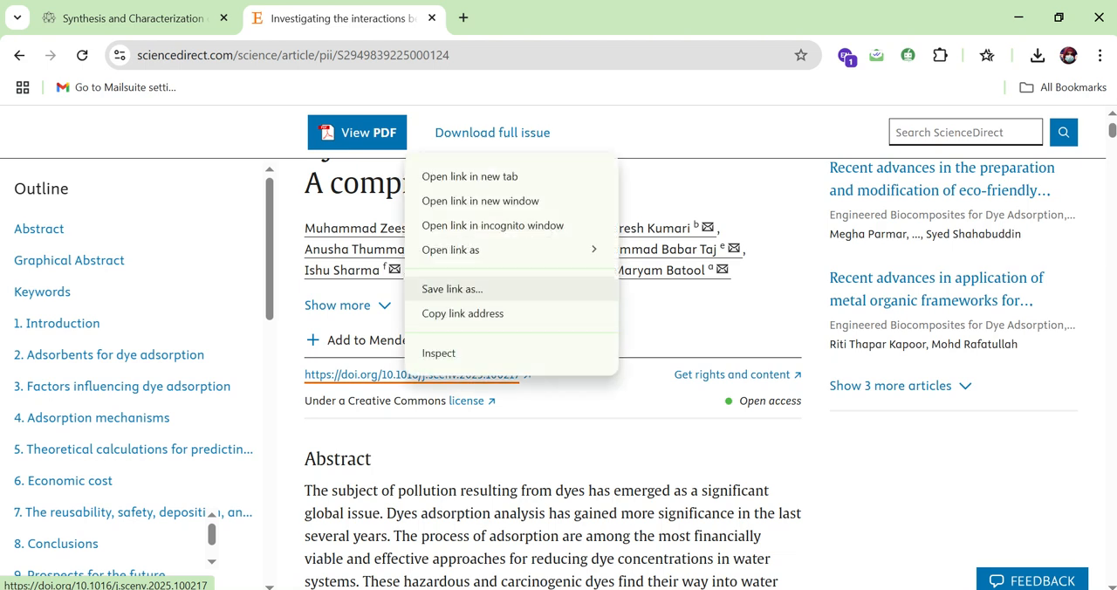
{"action": "left_click", "coordinate": [454, 314]}
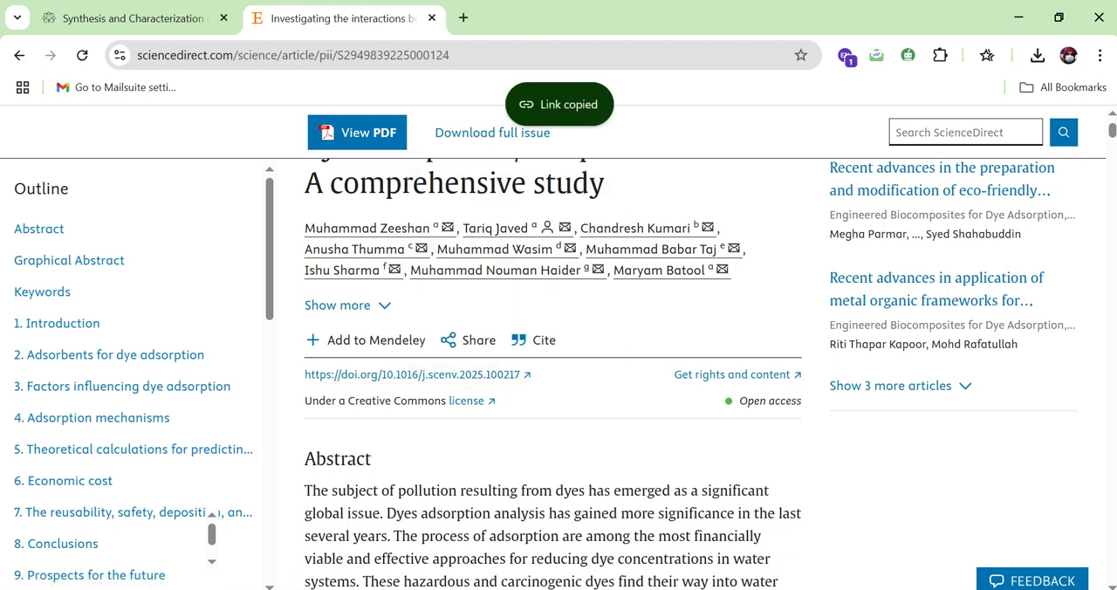
{"action": "left_click", "coordinate": [668, 589]}
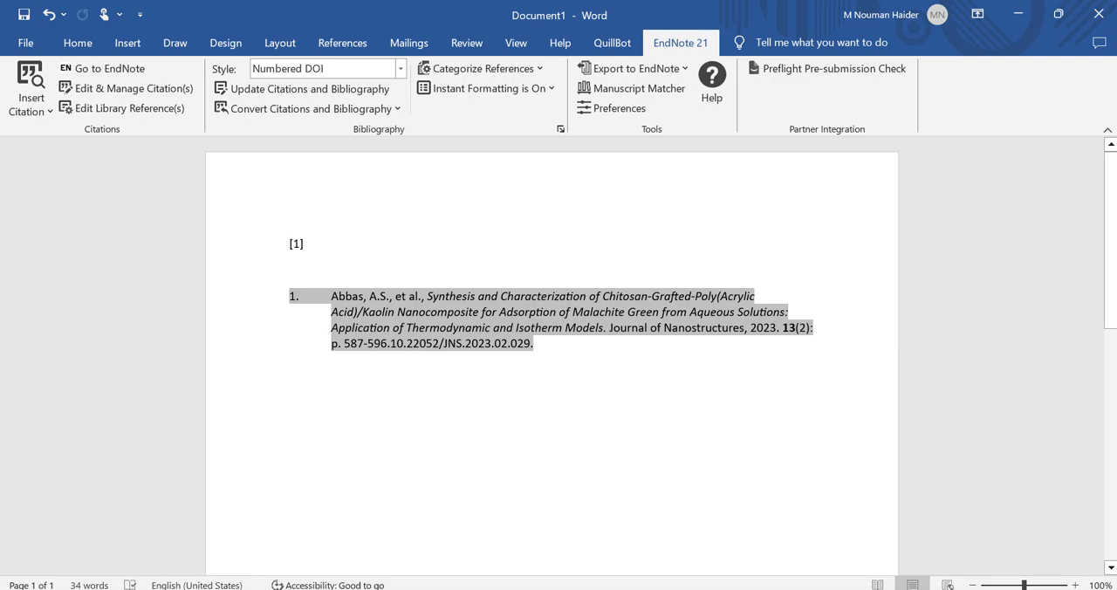
{"action": "key", "text": "alt+Tab"}
{"action": "left_click_drag", "start_coordinate": [1111, 291], "coordinate": [1111, 363]}
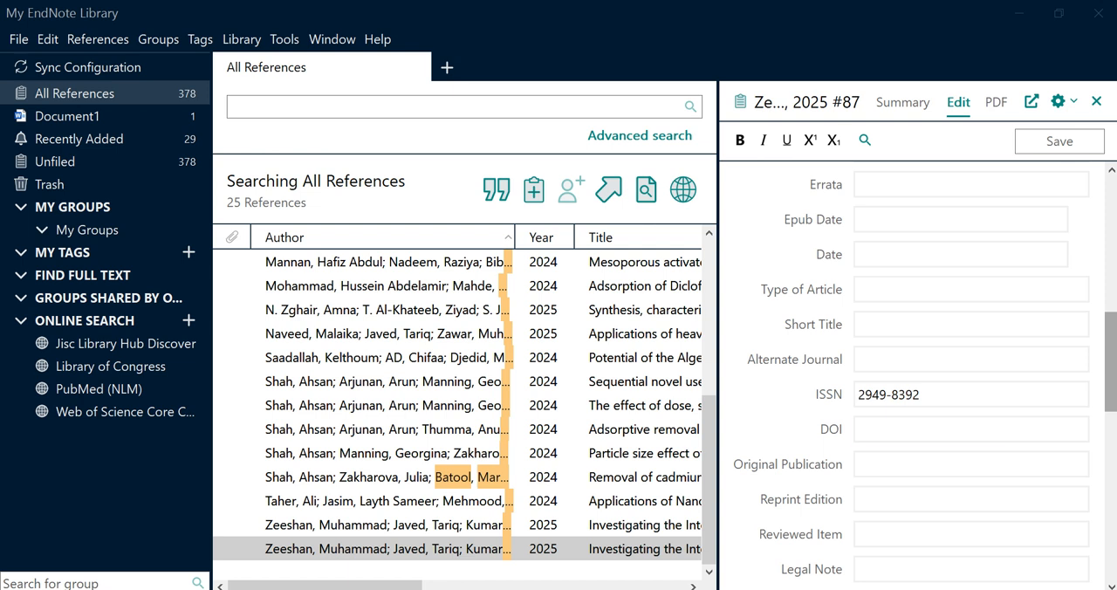
{"action": "left_click", "coordinate": [971, 429]}
{"action": "key", "text": "ctrl+v"}
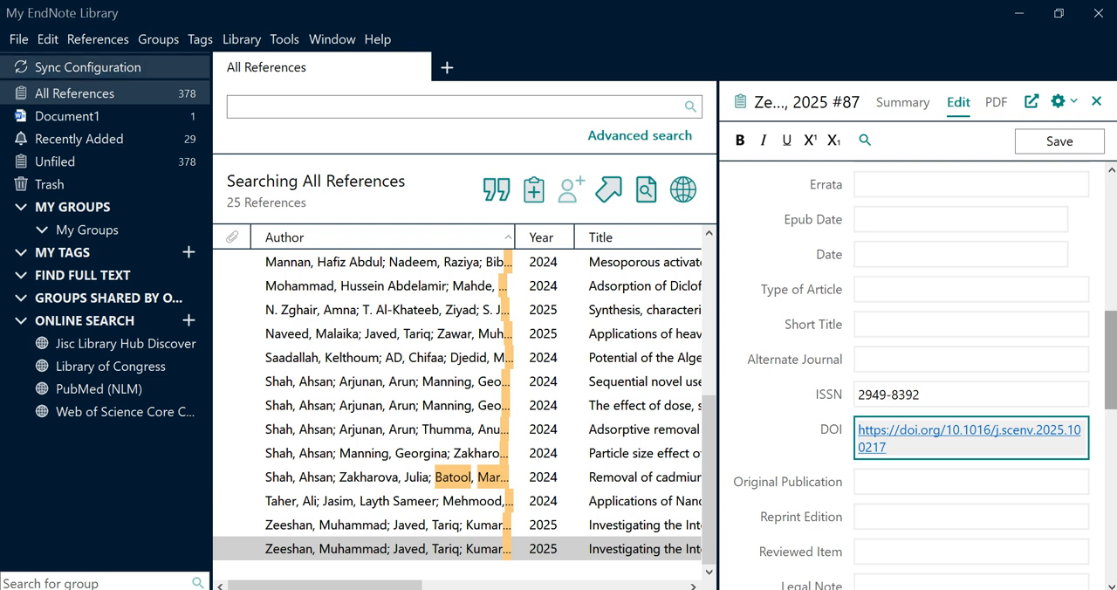
{"action": "left_click", "coordinate": [18, 39]}
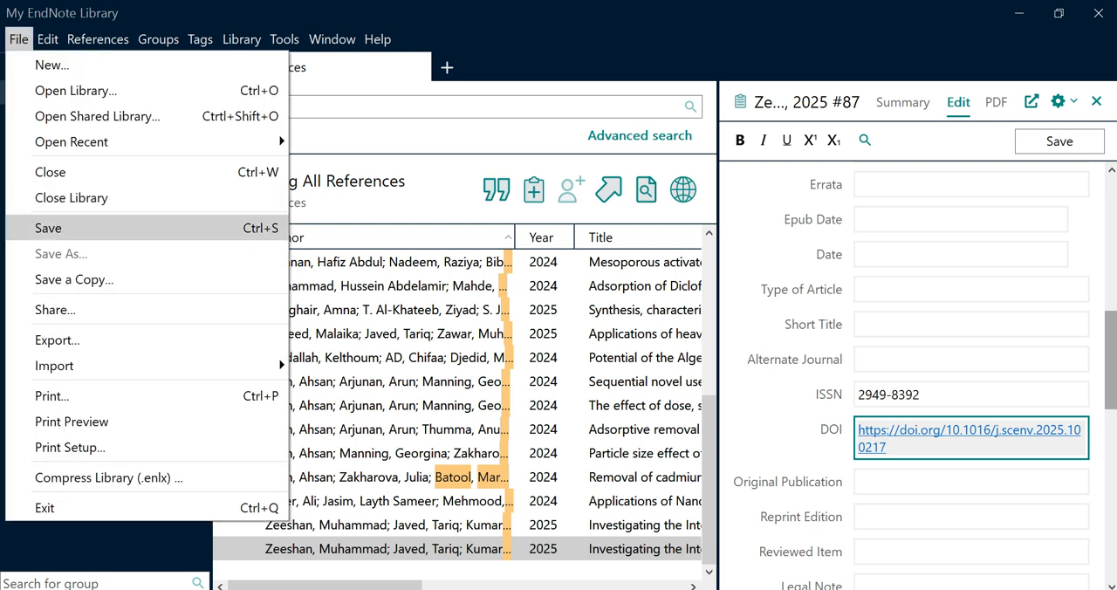
{"action": "left_click", "coordinate": [48, 228]}
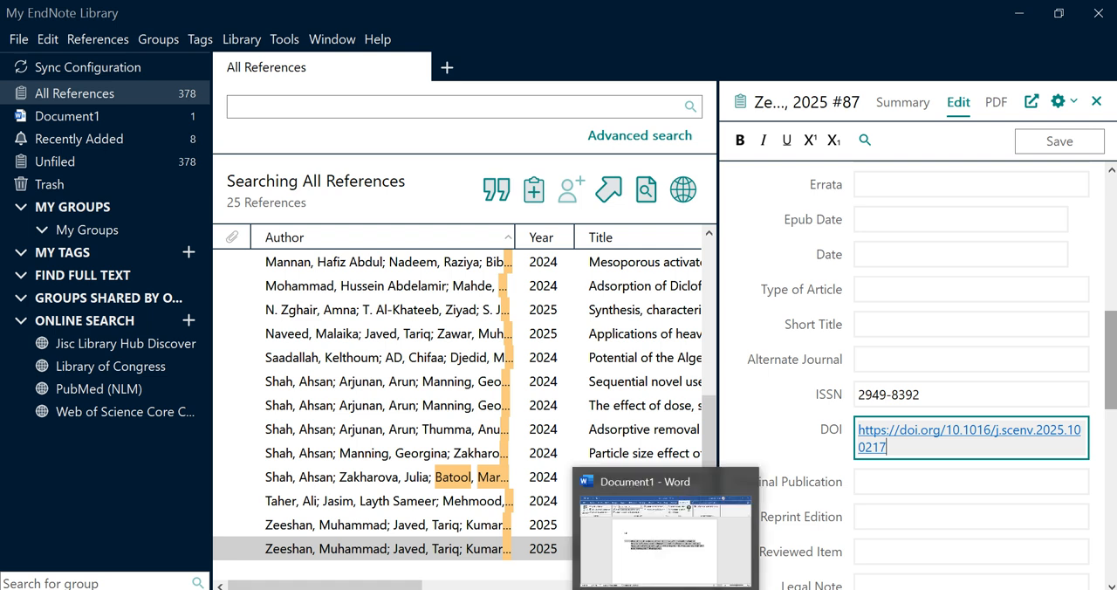
Insert the selected 2025 reference "Investigating the Interactions between Dyes and Porous/Composite Materials" from EndNote as a citation after [1] in the Word document
{"action": "left_click", "coordinate": [602, 549]}
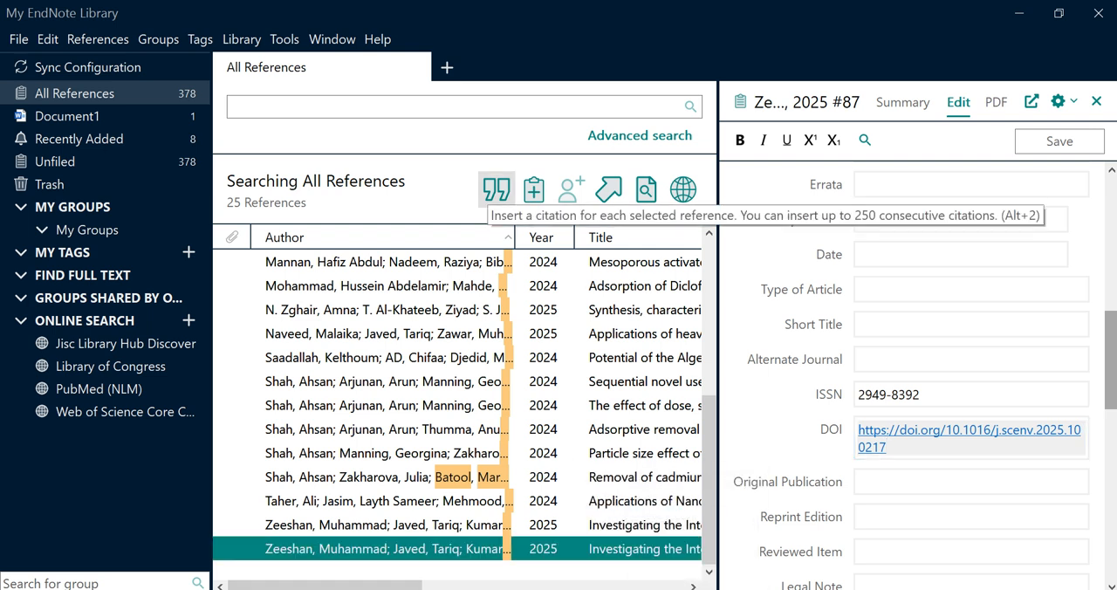
{"action": "left_click", "coordinate": [496, 189]}
{"action": "left_click", "coordinate": [684, 370]}
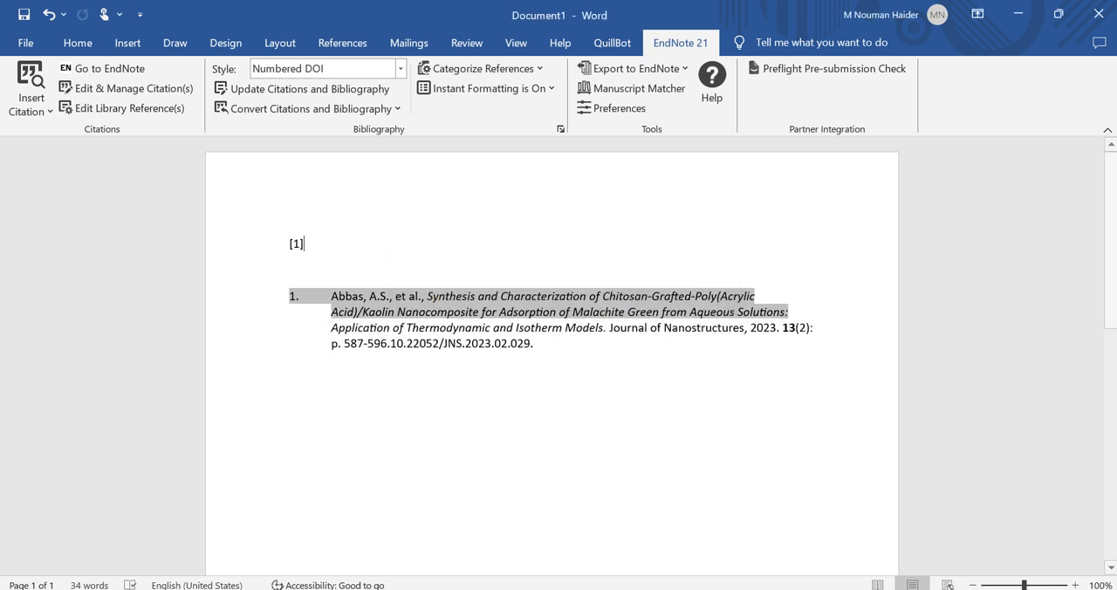
{"action": "key", "text": "alt+Tab"}
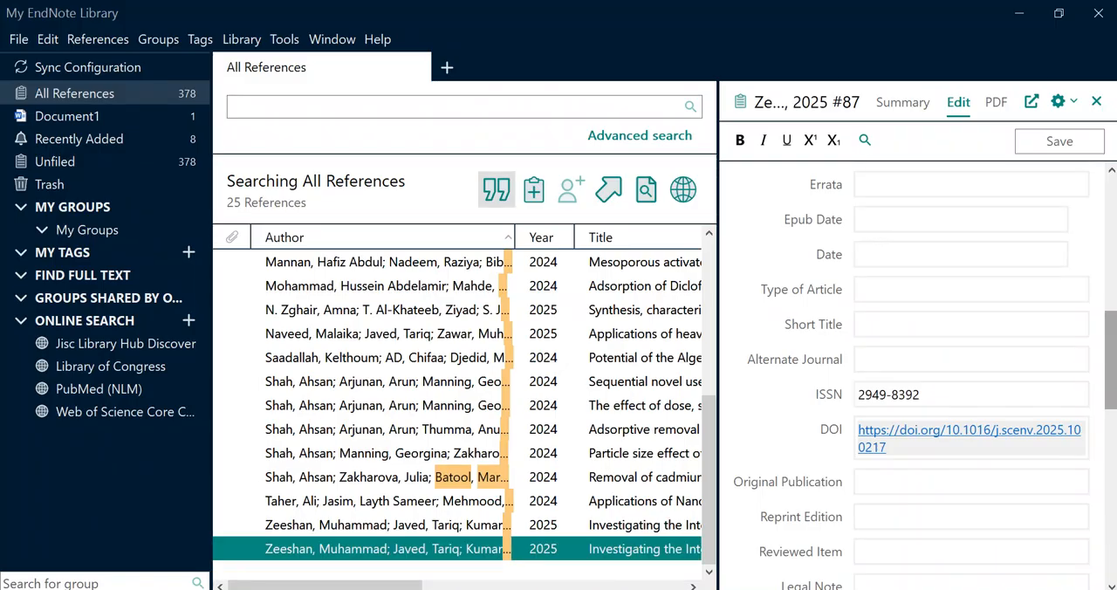
{"action": "left_click", "coordinate": [496, 188]}
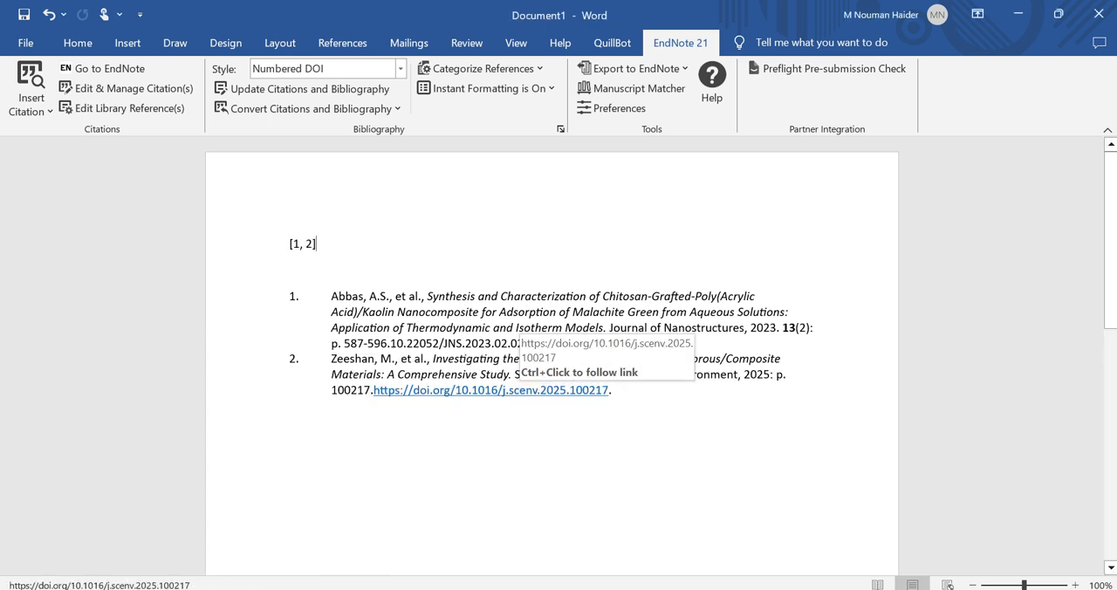
Examine the second bibliography entry and compare its DOI link with the plain DOI at the end of the first entry
{"action": "left_click_drag", "start_coordinate": [612, 392], "coordinate": [292, 359]}
{"action": "left_click_drag", "start_coordinate": [375, 392], "coordinate": [374, 392]}
{"action": "left_click", "coordinate": [291, 414]}
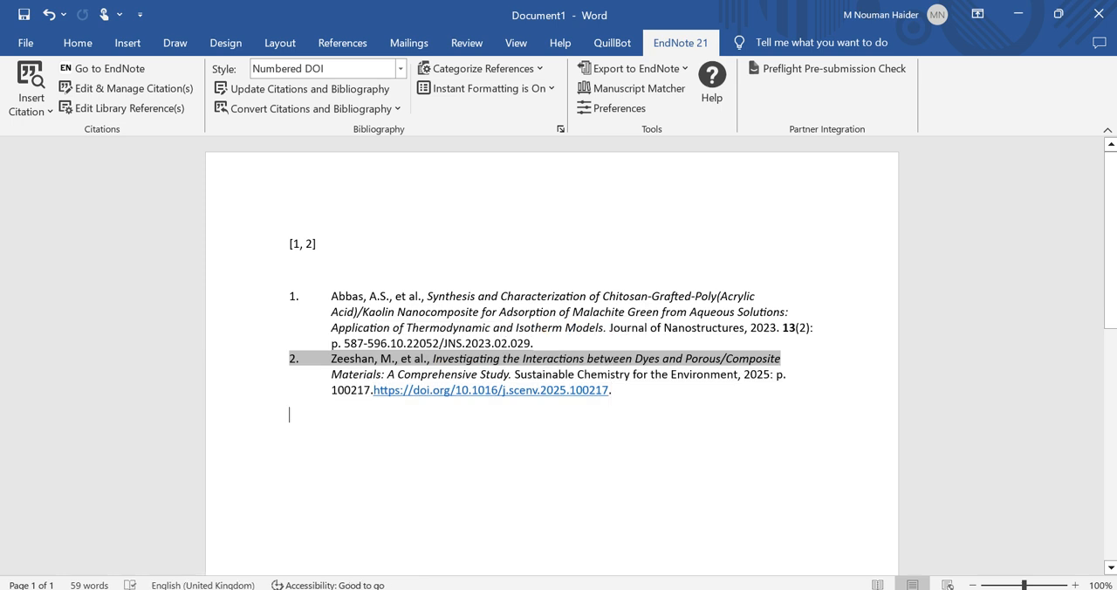
{"action": "left_click", "coordinate": [290, 270]}
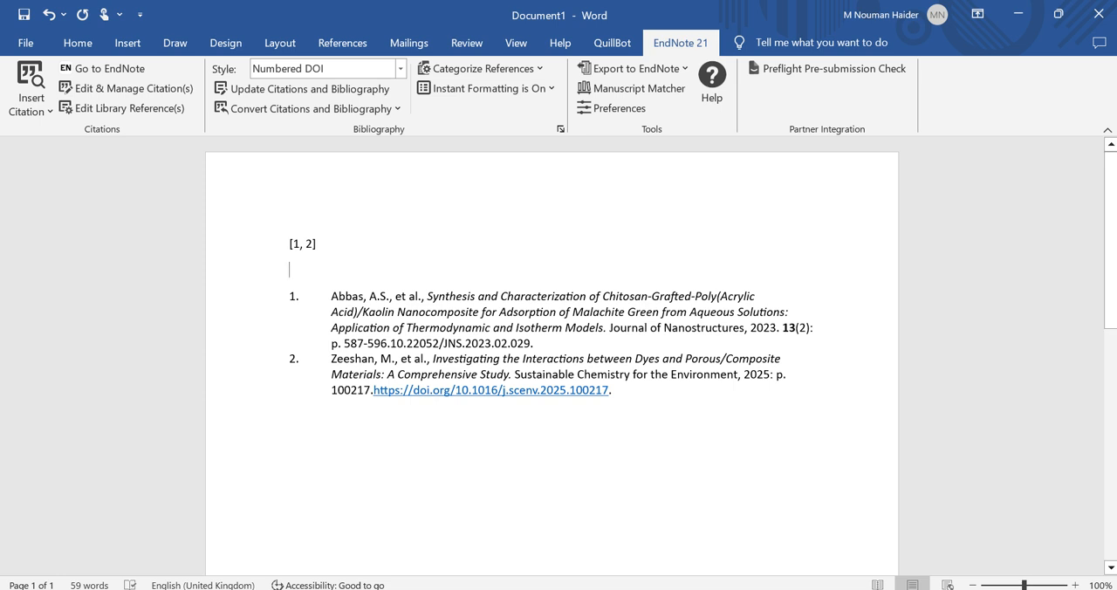
{"action": "left_click_drag", "start_coordinate": [534, 344], "coordinate": [391, 344]}
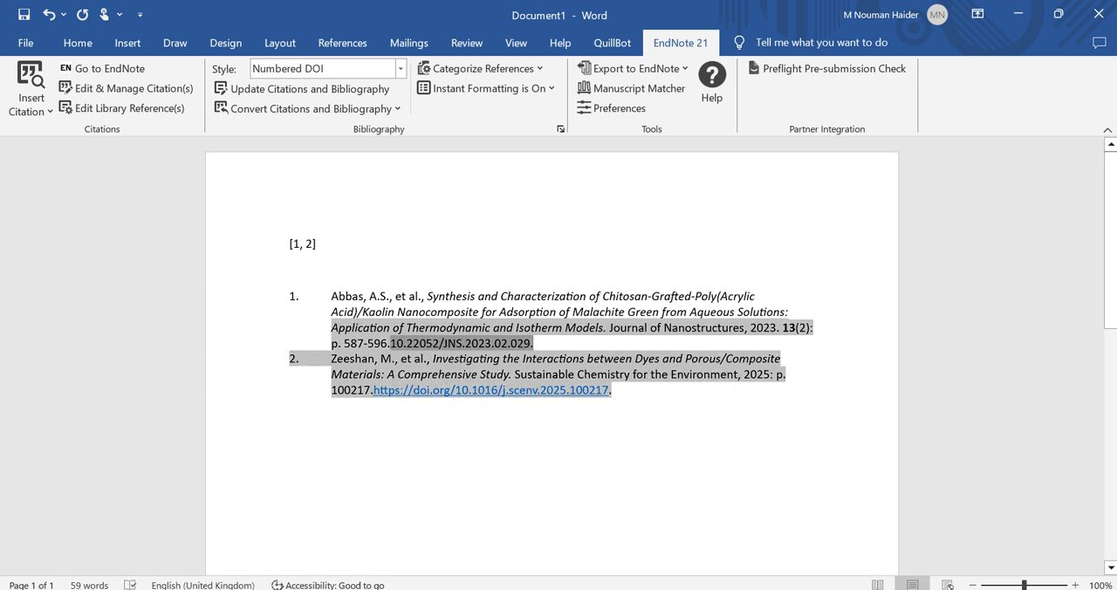
{"action": "left_click_drag", "start_coordinate": [613, 391], "coordinate": [375, 391]}
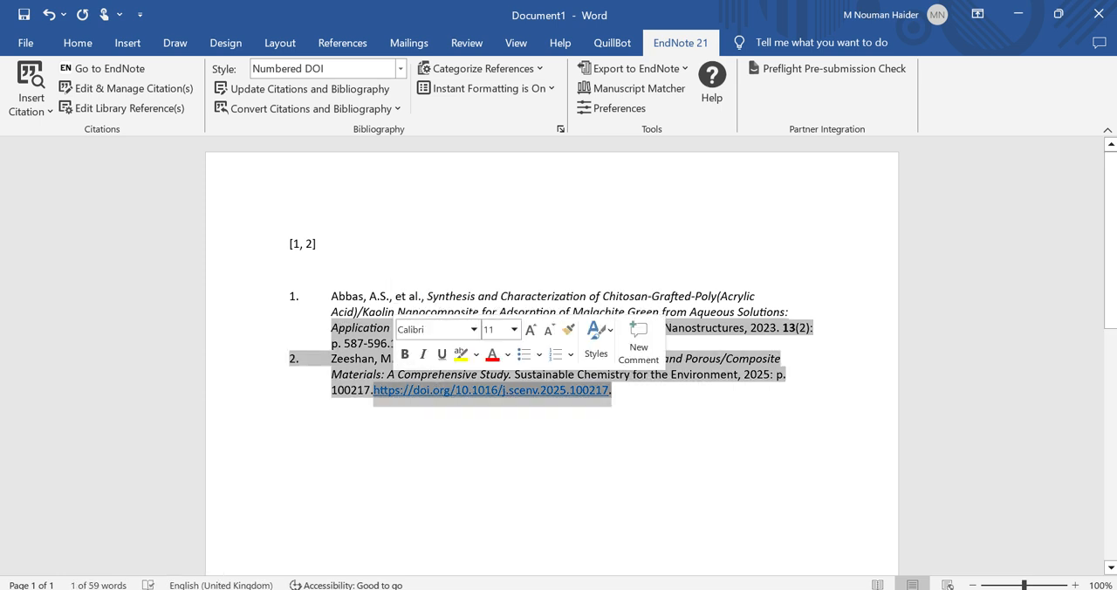
{"action": "left_click", "coordinate": [319, 244]}
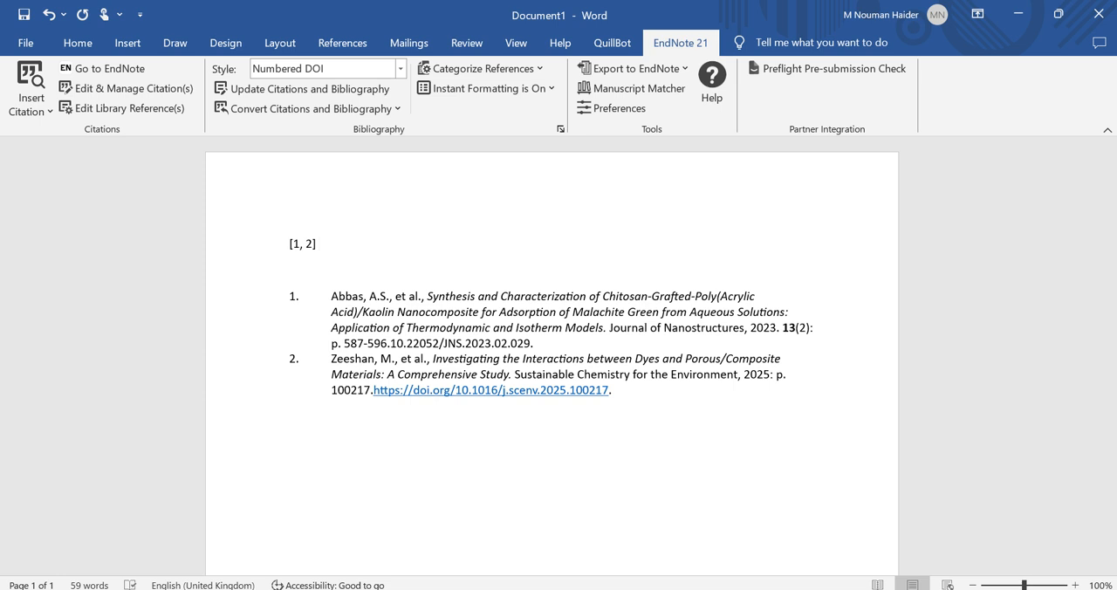
Switch to EndNote, review the reference list and the 2025 reference's DOI field, and return to the Word document
{"action": "key", "text": "alt+Tab"}
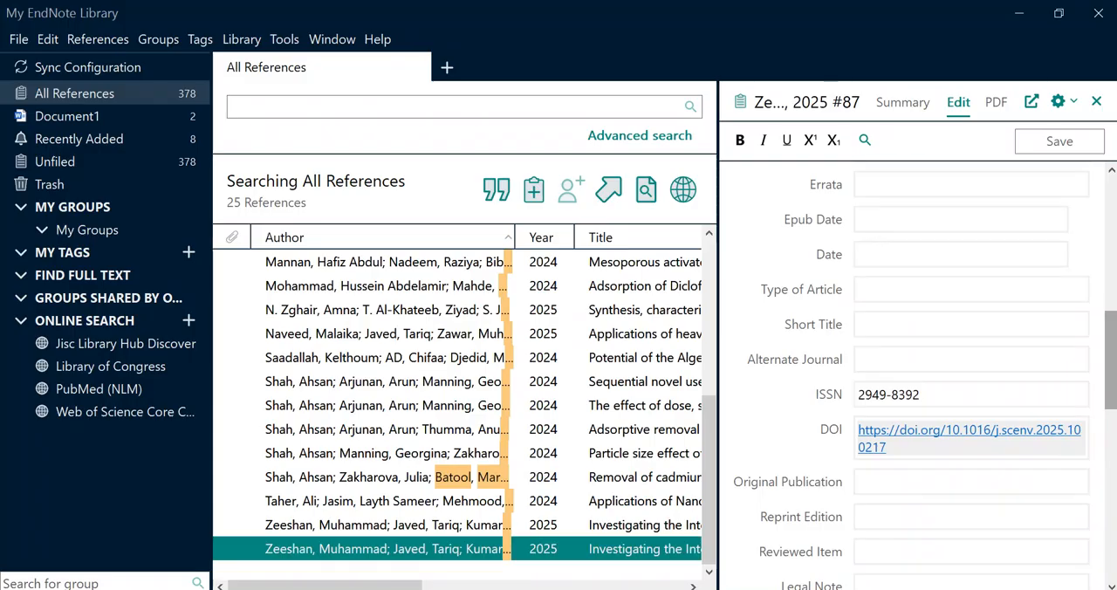
{"action": "scroll", "coordinate": [462, 410], "scroll_direction": "up", "scroll_amount": 5}
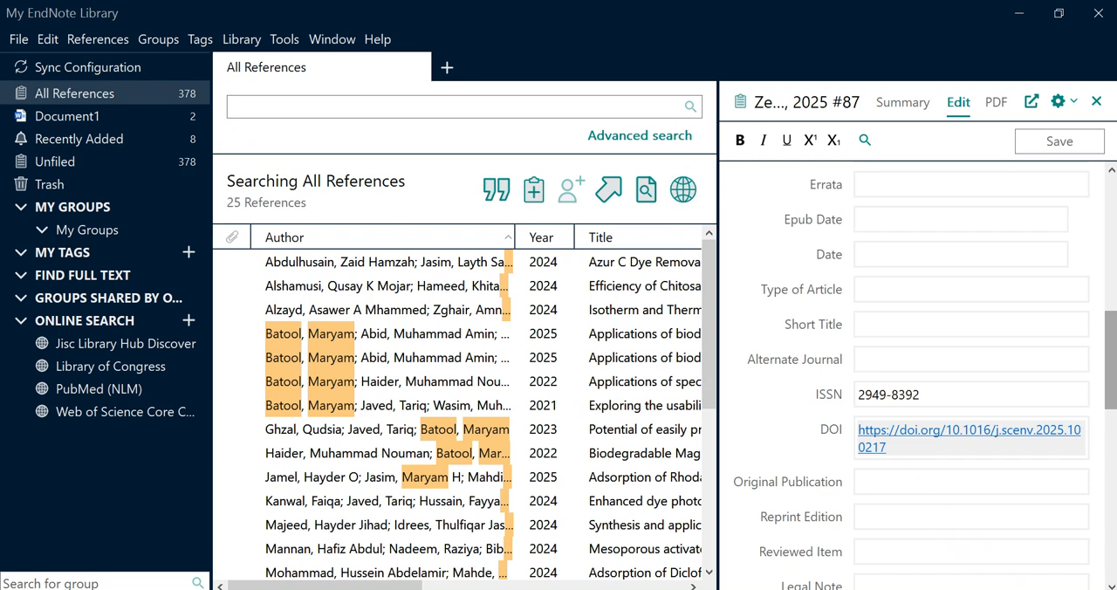
{"action": "left_click", "coordinate": [888, 447]}
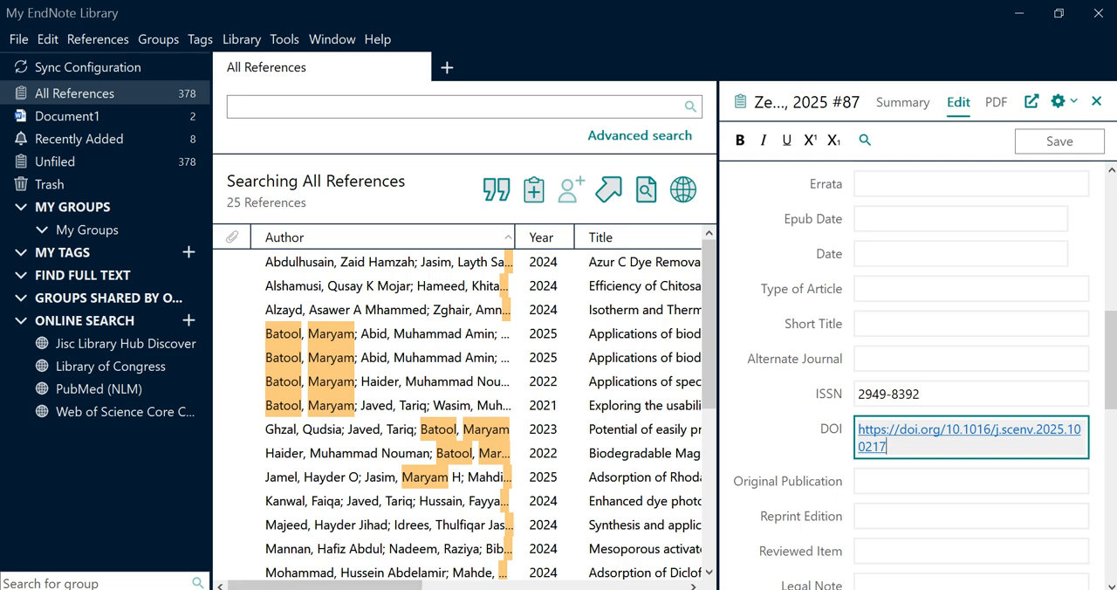
{"action": "mouse_move", "coordinate": [668, 589]}
{"action": "left_click", "coordinate": [668, 546]}
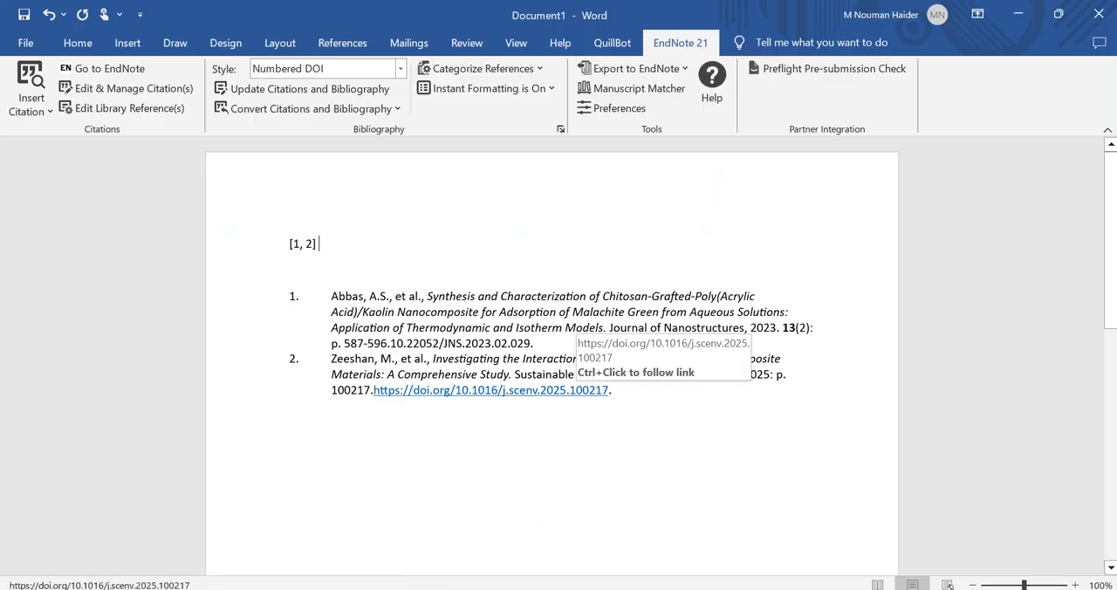